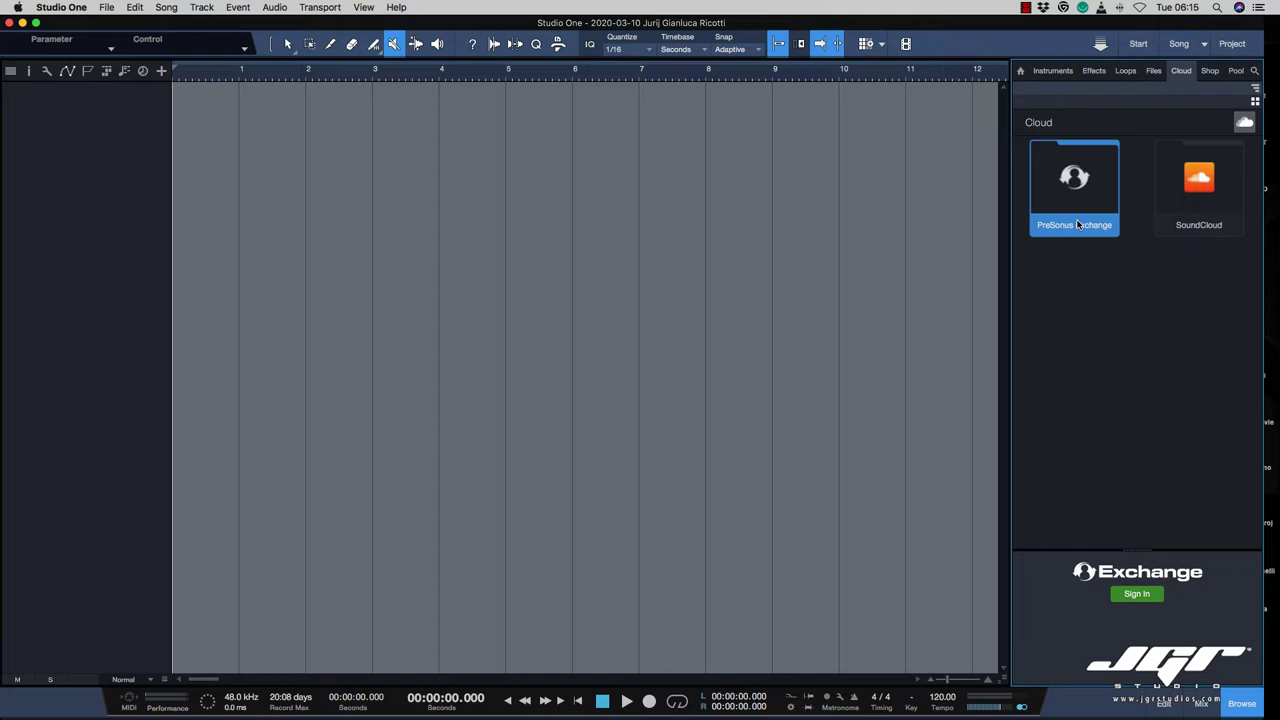
# Step: Open PreSonus Exchange from the browser's cloud section
pyautogui.click(1077, 224)
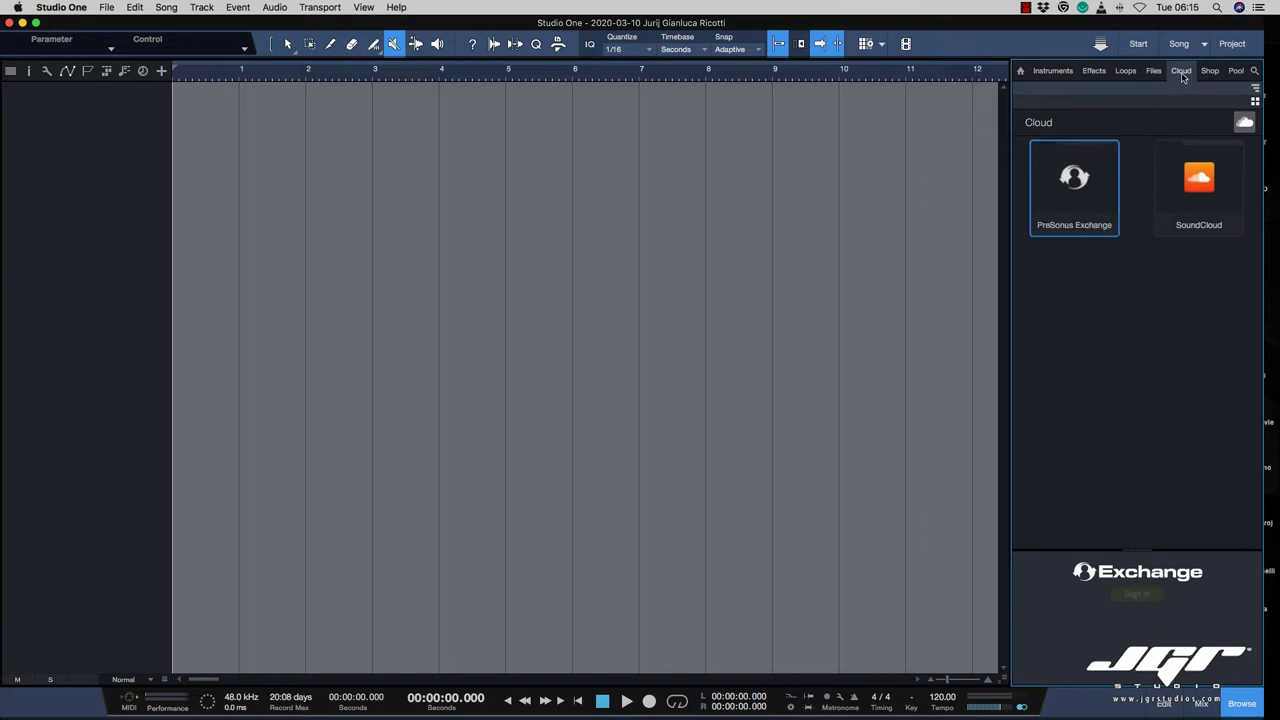
pyautogui.click(1239, 705)
pyautogui.click(1239, 705)
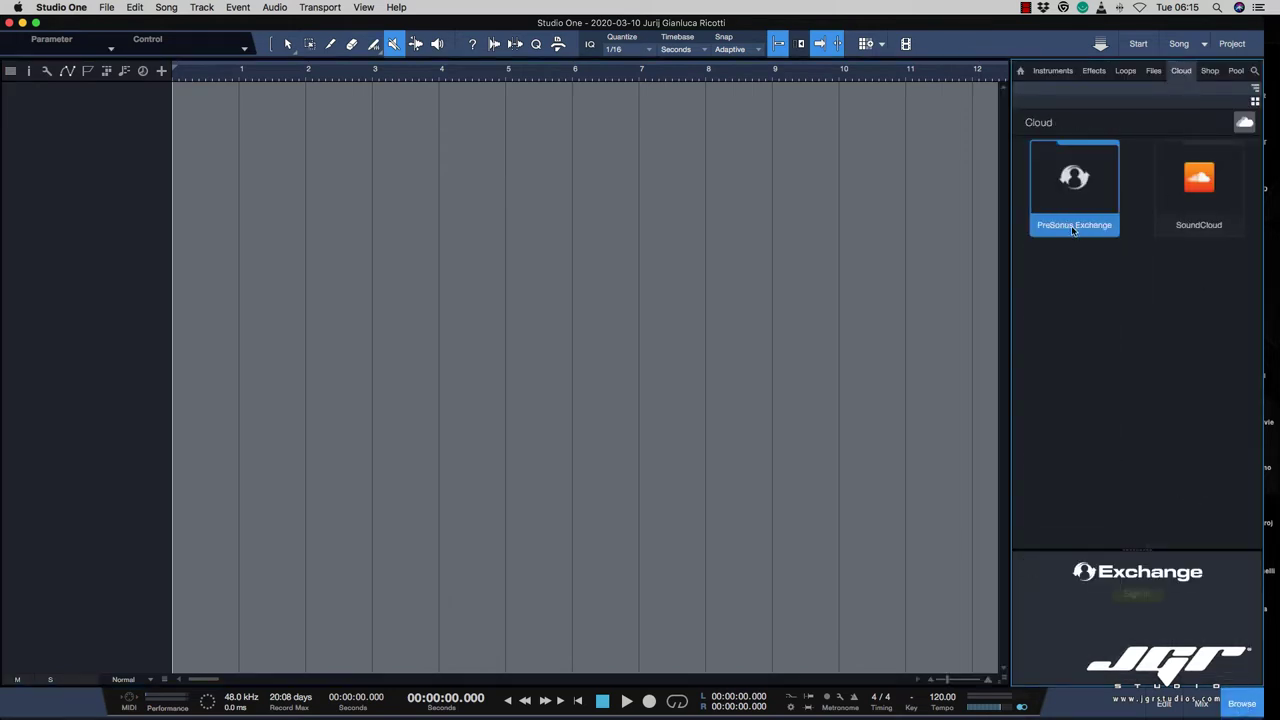
pyautogui.click(1073, 228)
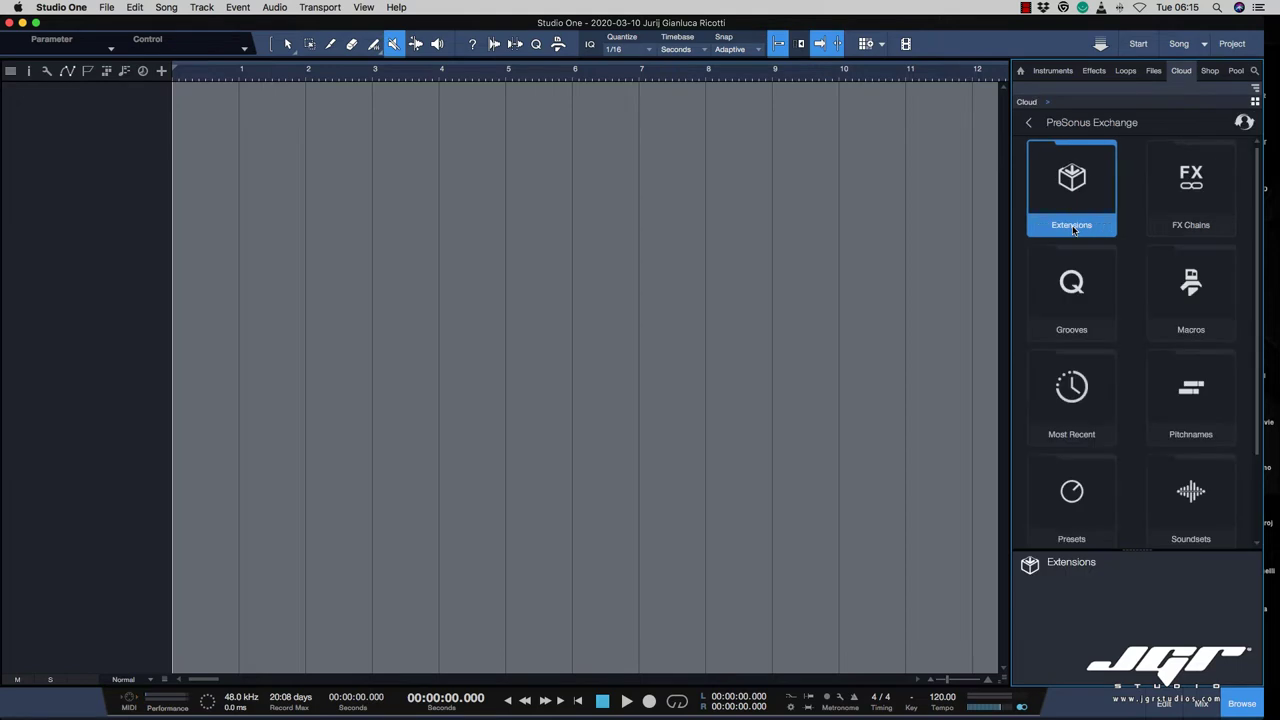
# Step: Look over the PreSonus Exchange categories and open Pitchnames
pyautogui.scroll(-3, 1085, 232)
pyautogui.scroll(3, 1089, 235)
pyautogui.scroll(-3, 1089, 235)
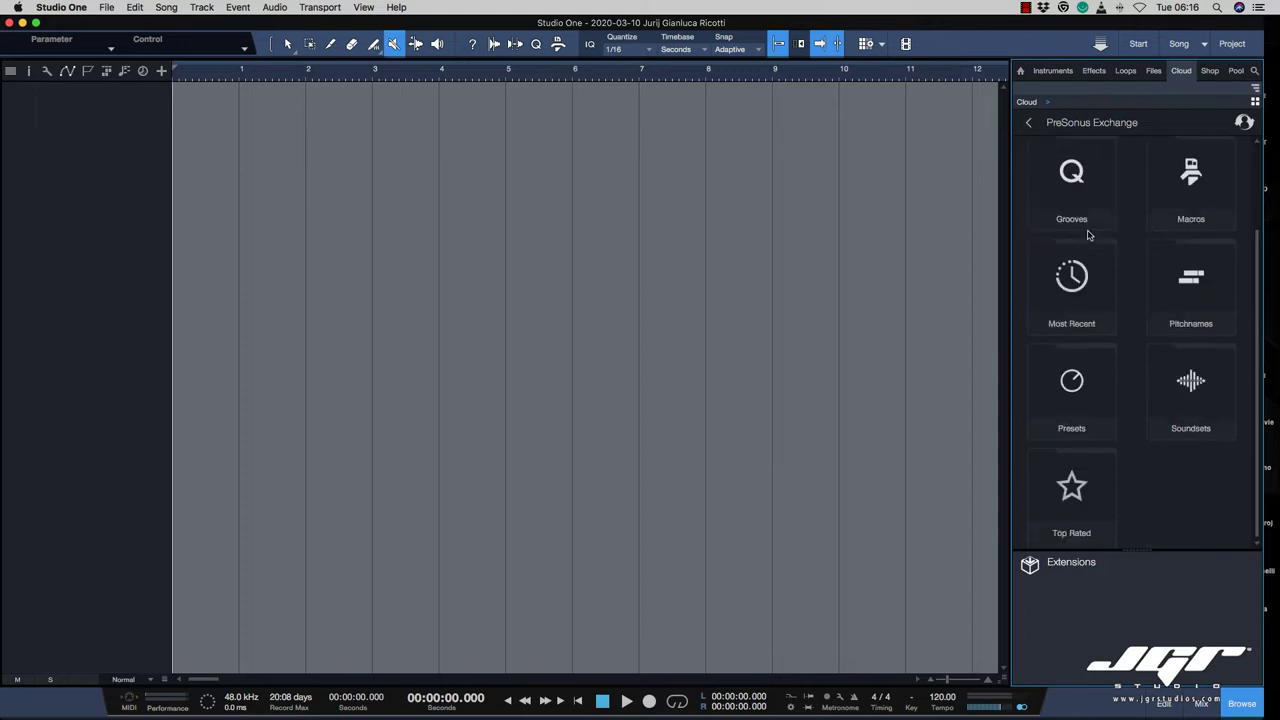
pyautogui.click(1206, 326)
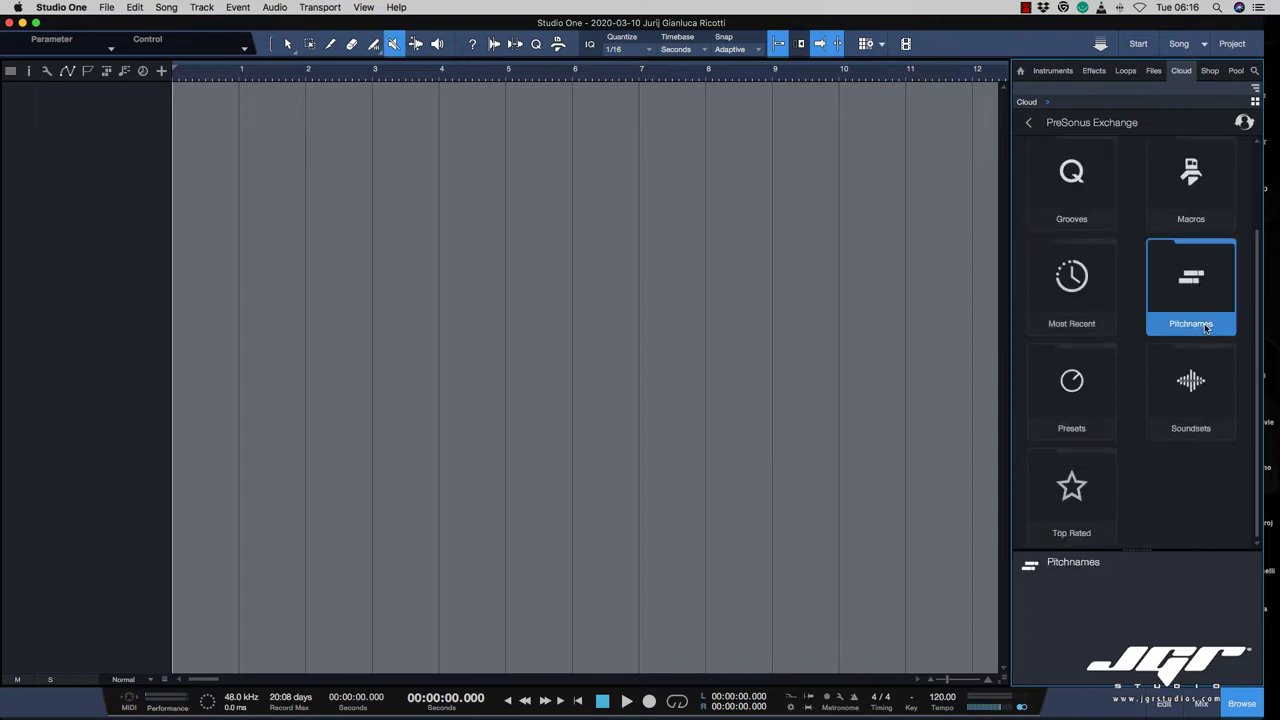
pyautogui.doubleClick(1192, 324)
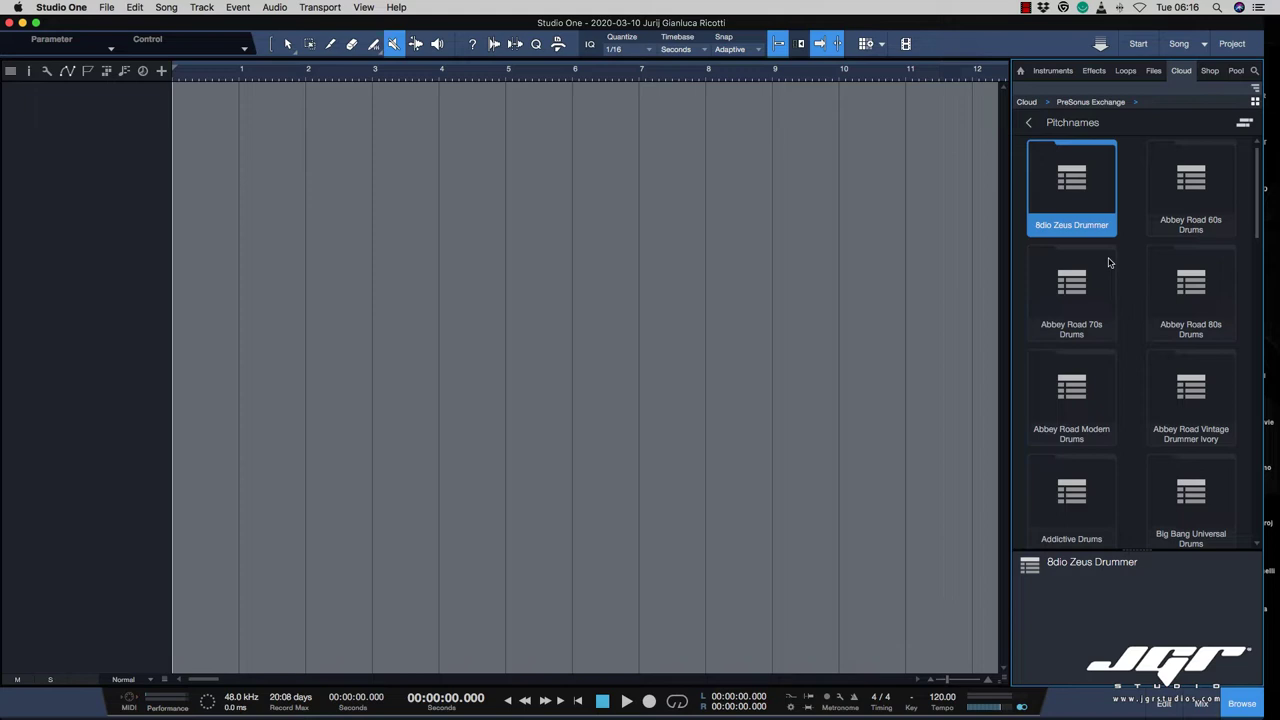
# Step: Look through the pitch name lists offered for drum instruments, from Abbey Road 60s Drums to Toontrack Superior Drummer 3
pyautogui.click(1197, 230)
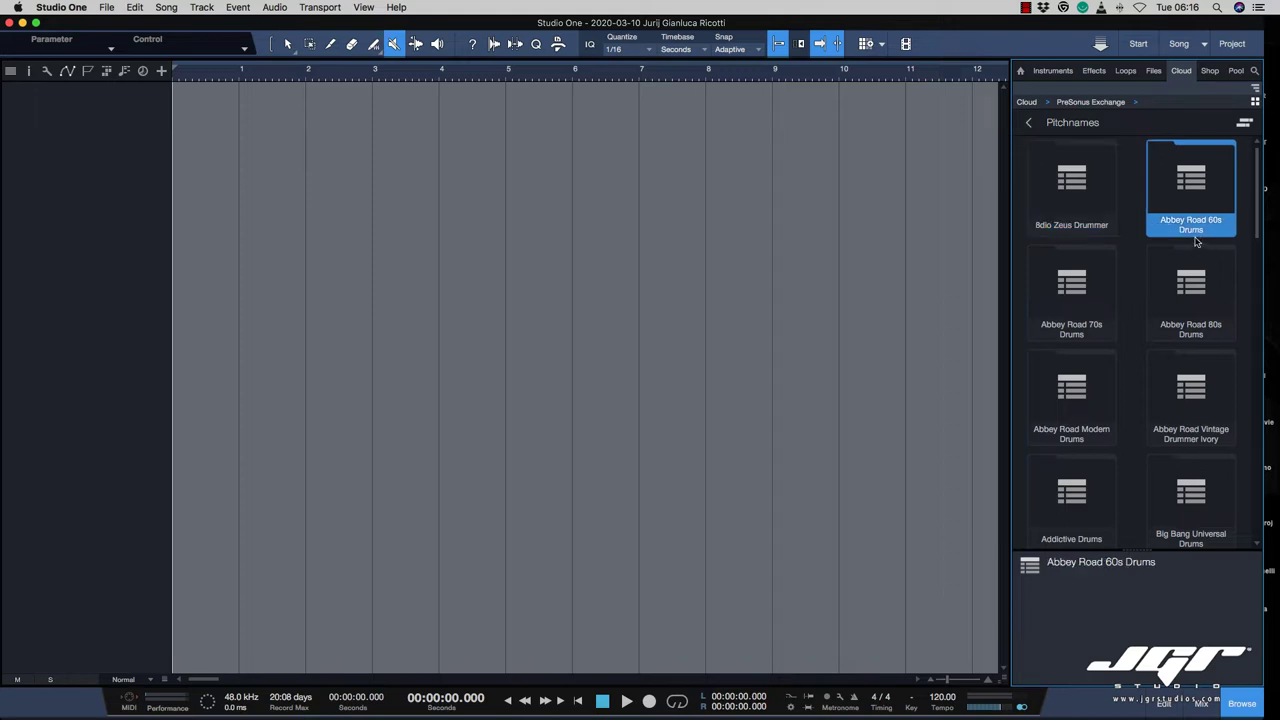
pyautogui.scroll(-5, 1199, 342)
pyautogui.click(1199, 342)
pyautogui.scroll(-1, 1194, 346)
pyautogui.scroll(-5, 1194, 346)
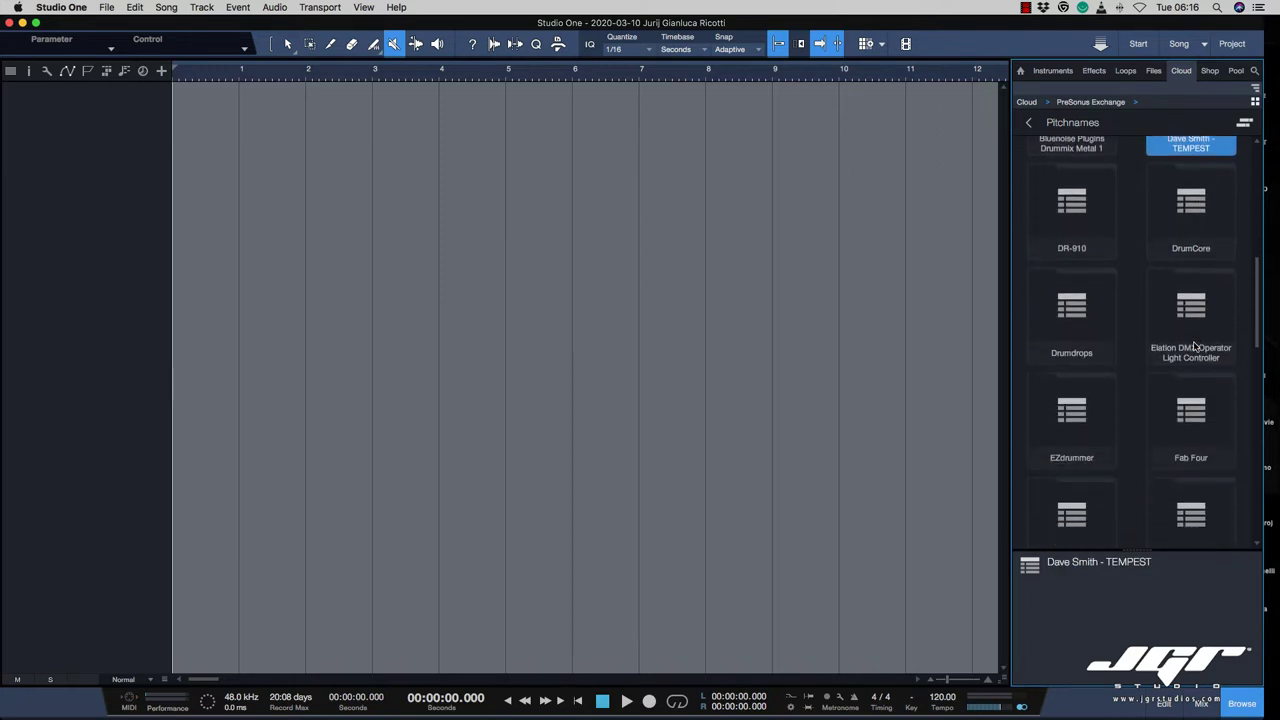
pyautogui.click(1089, 337)
pyautogui.scroll(-3, 1089, 337)
pyautogui.click(1166, 290)
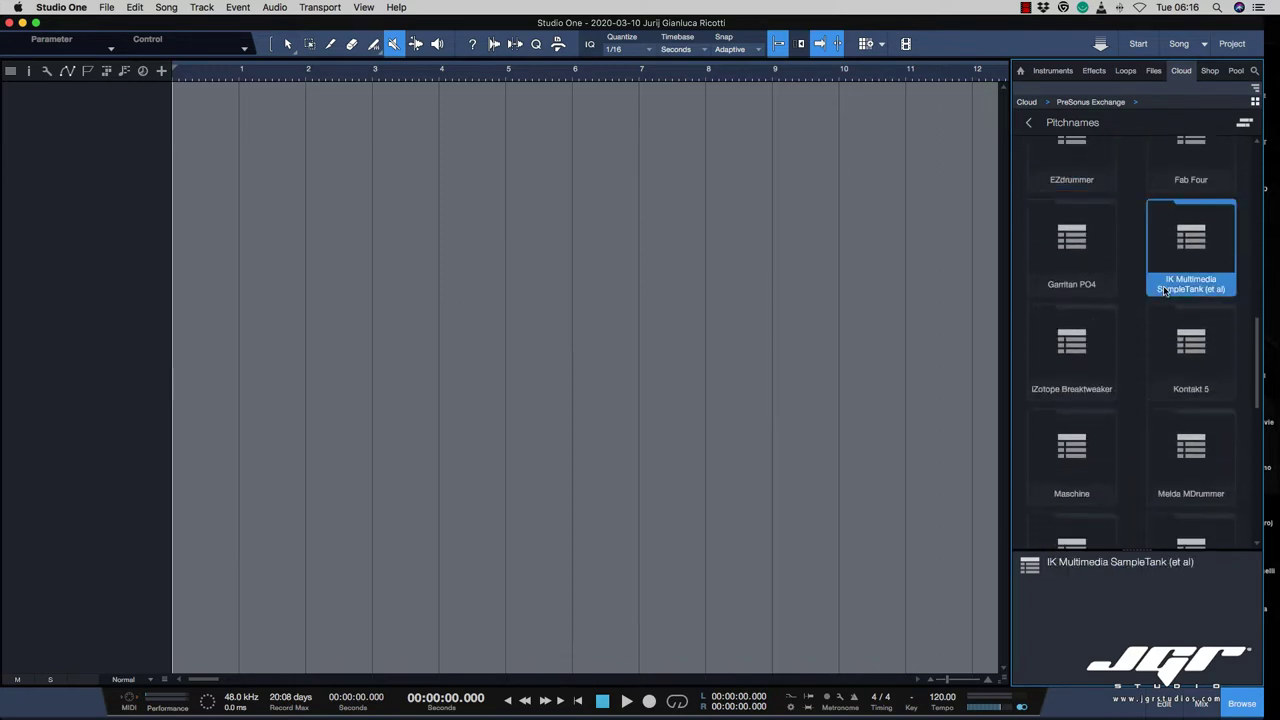
pyautogui.scroll(-3, 1169, 272)
pyautogui.click(1169, 272)
pyautogui.scroll(-2, 1085, 265)
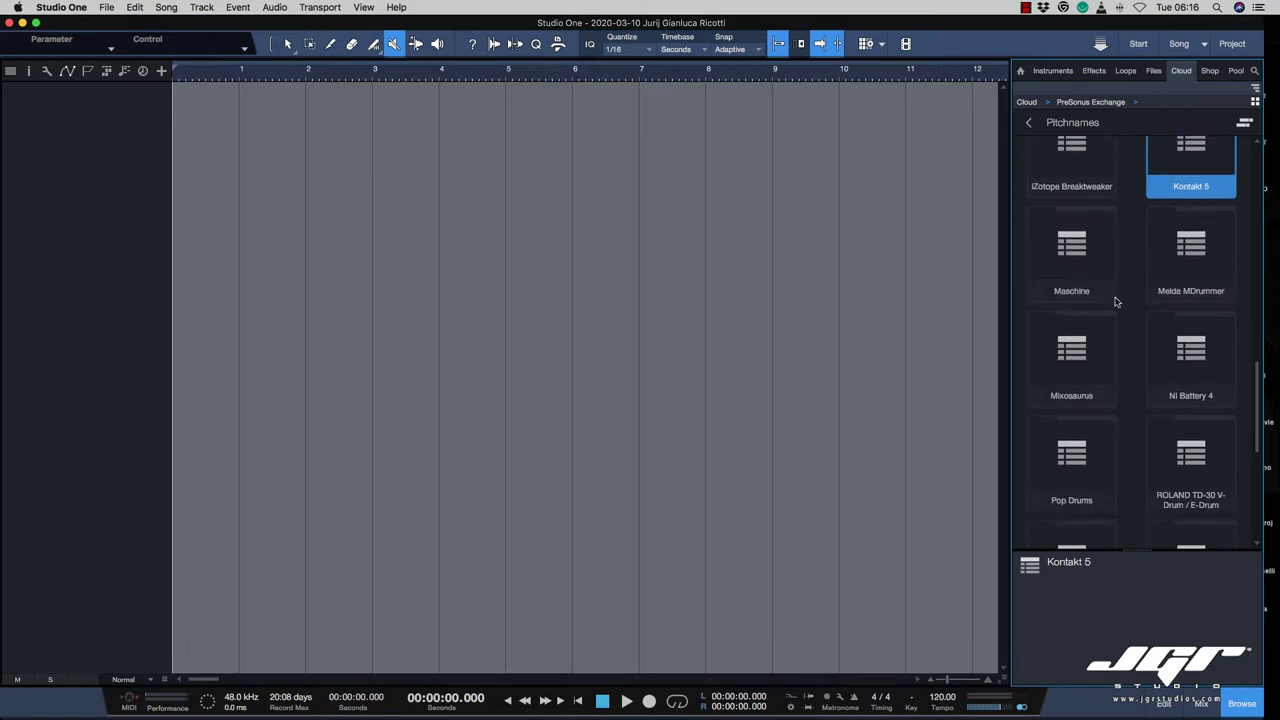
pyautogui.click(1106, 283)
pyautogui.scroll(-1, 1155, 310)
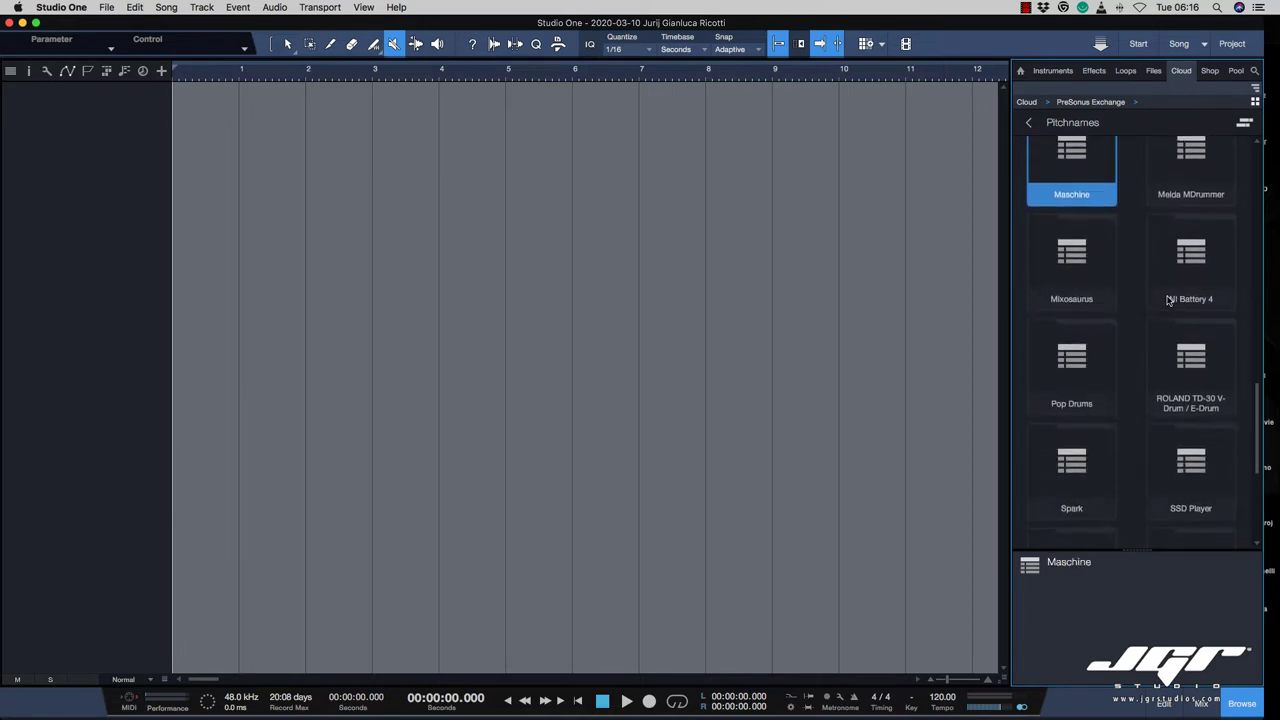
pyautogui.click(1178, 288)
pyautogui.scroll(-3, 1180, 300)
pyautogui.click(1183, 405)
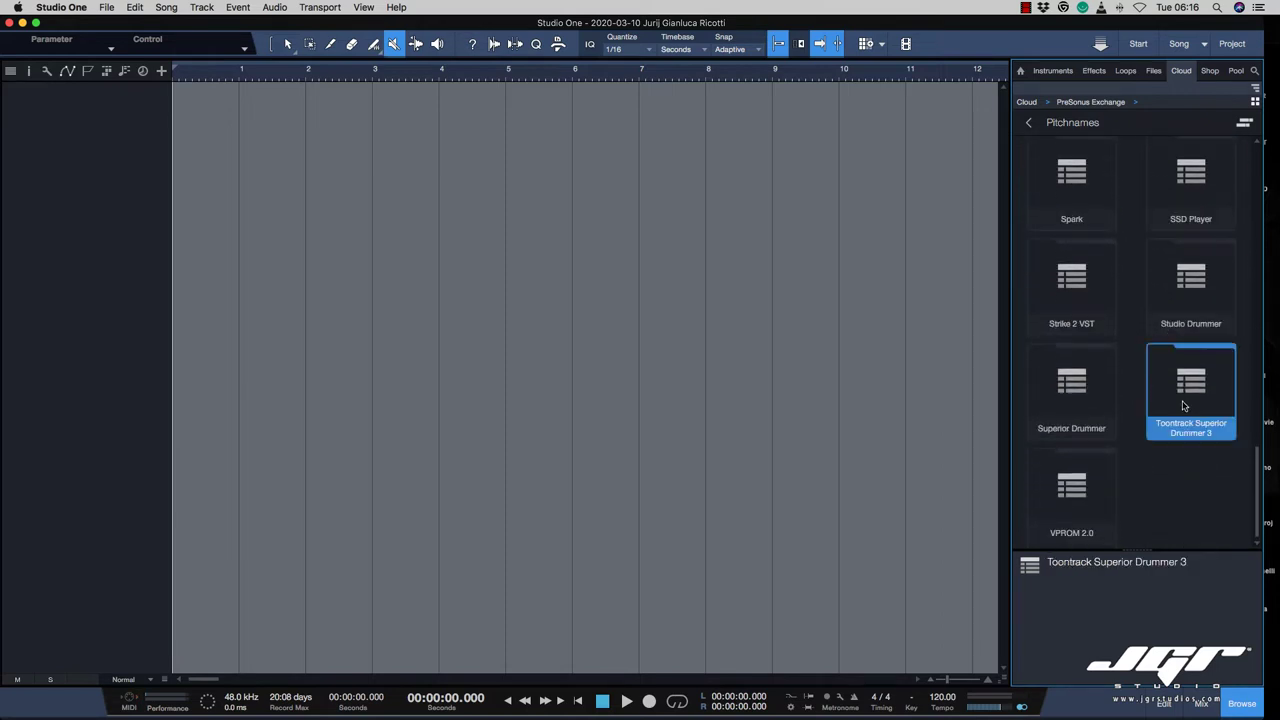
pyautogui.scroll(10, 1183, 405)
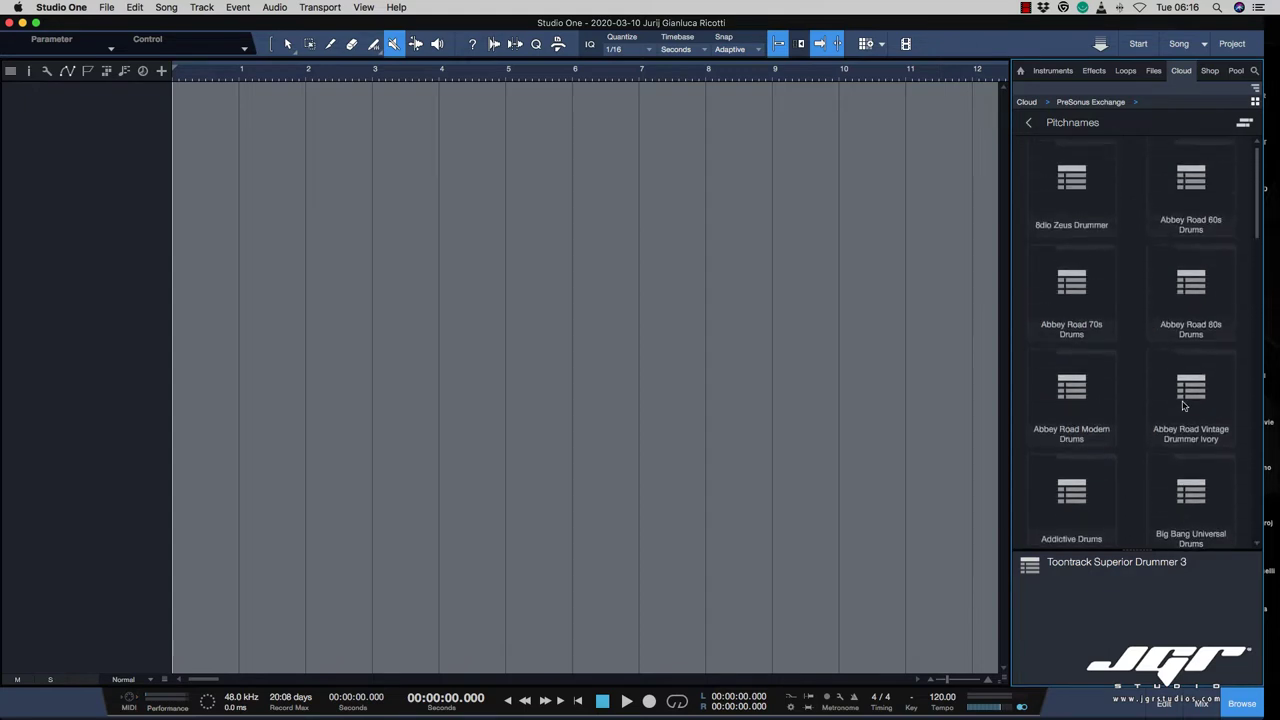
# Step: Add XLN Audio's Addictive Drums 2 to the empty arrangement as a new instrument track and close its plug-in window
pyautogui.click(161, 71)
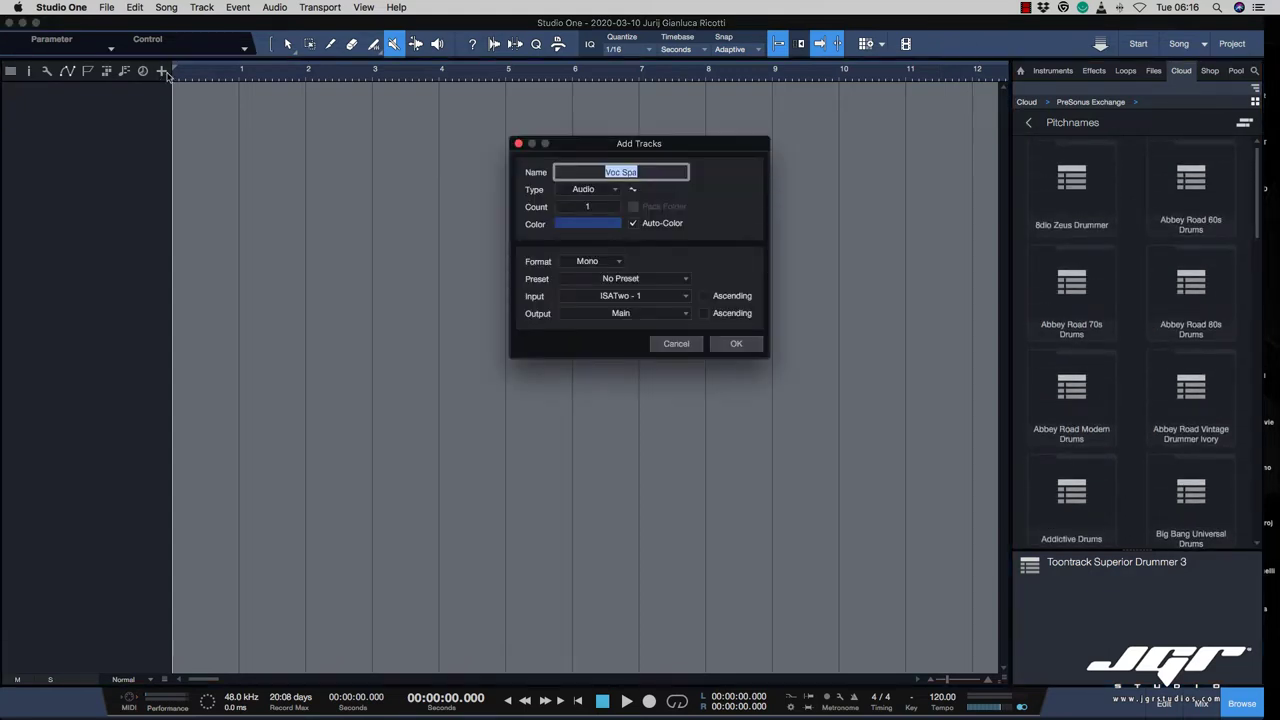
pyautogui.click(684, 343)
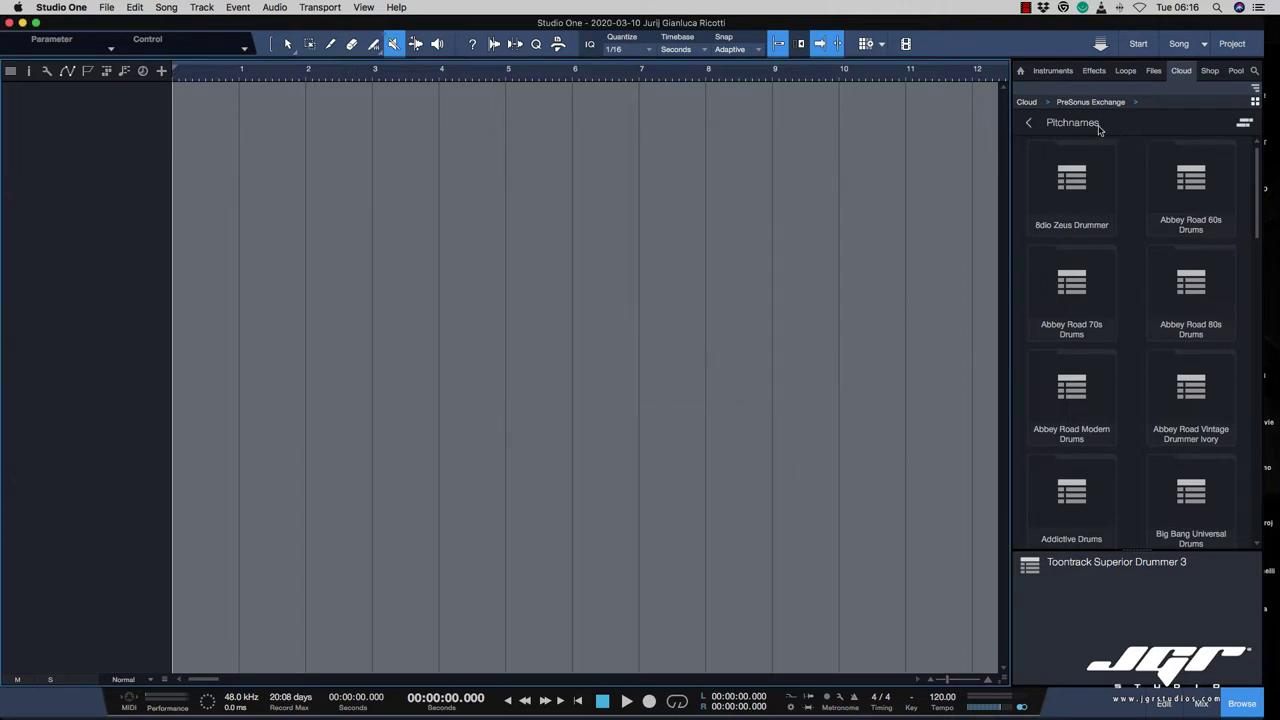
pyautogui.click(1068, 72)
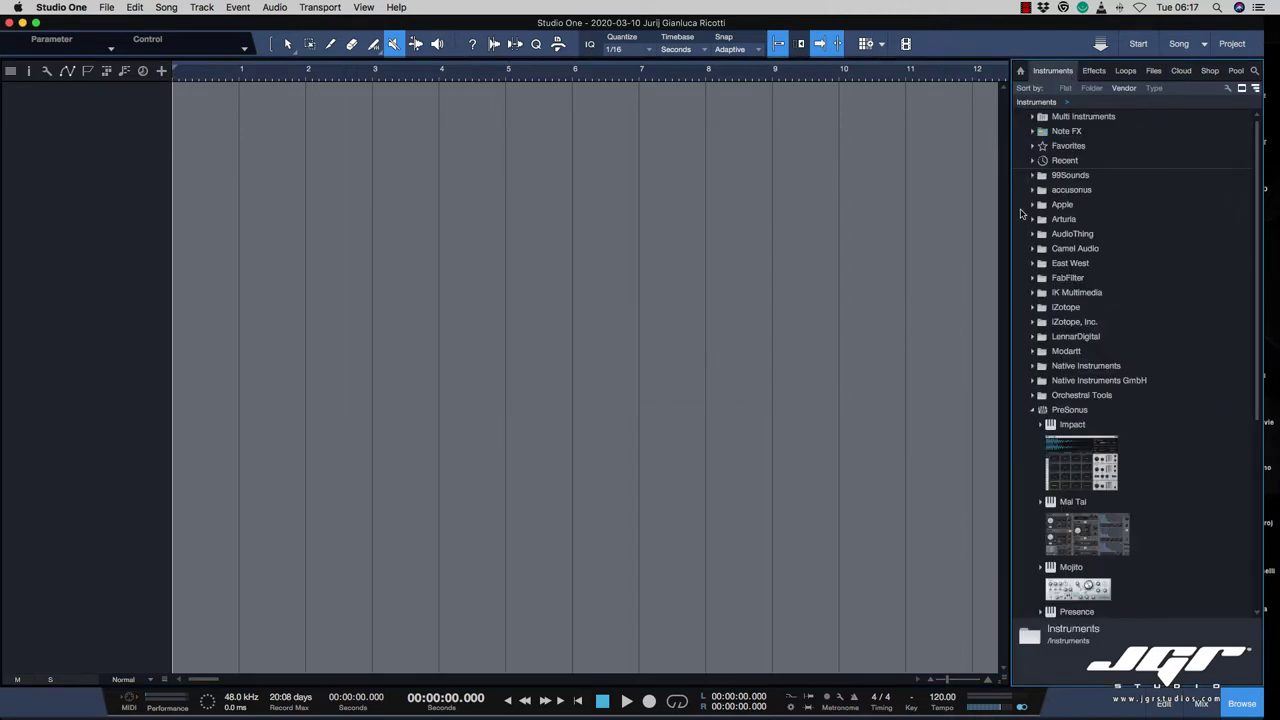
pyautogui.scroll(-3, 1068, 306)
pyautogui.click(1069, 306)
pyautogui.click(1068, 514)
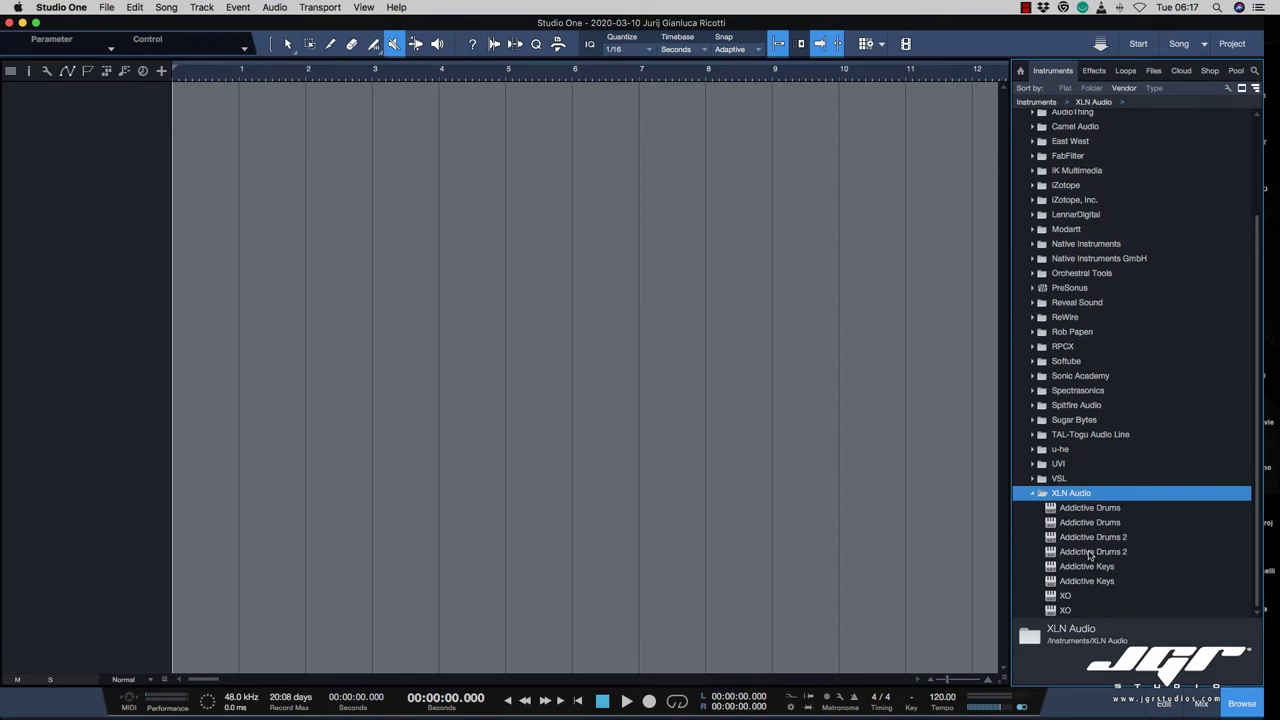
pyautogui.moveTo(1092, 538); pyautogui.dragTo(645, 410)
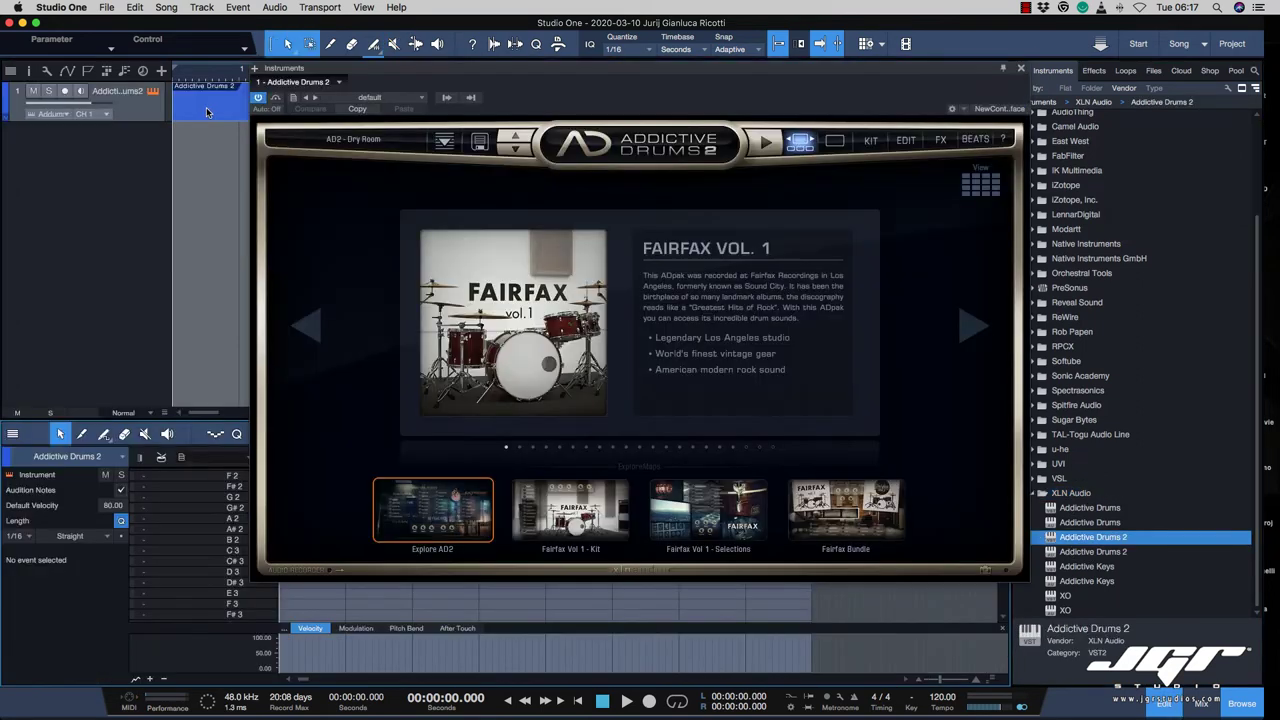
pyautogui.click(1021, 69)
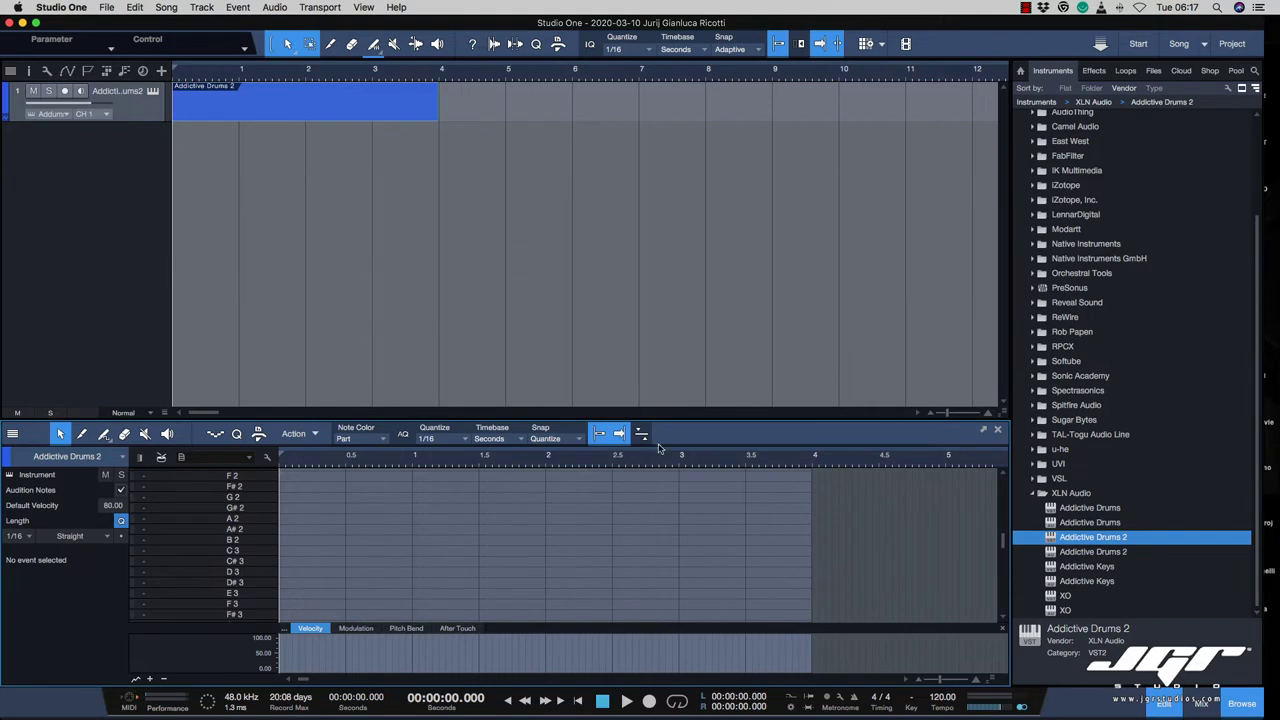
# Step: Enlarge the note editor to fill most of the arrangement area and look over its note rows
pyautogui.moveTo(651, 418); pyautogui.dragTo(645, 155)
pyautogui.scroll(5, 228, 350)
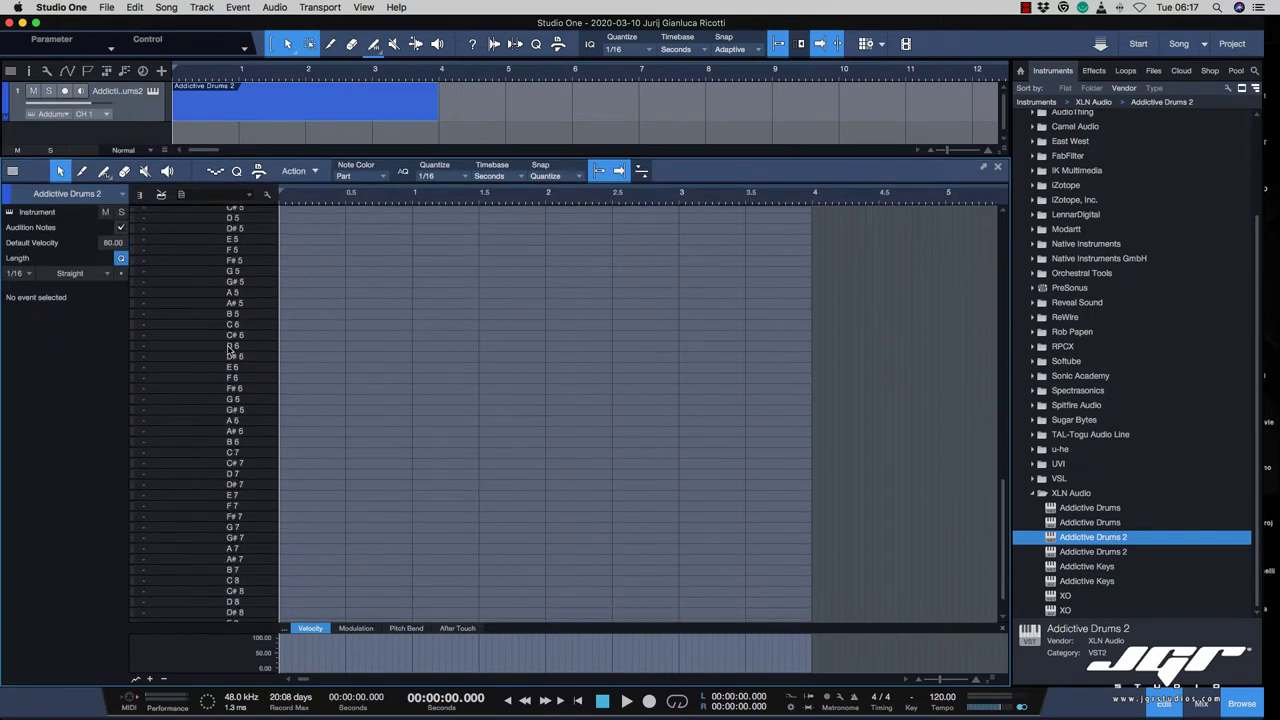
pyautogui.scroll(2, 228, 350)
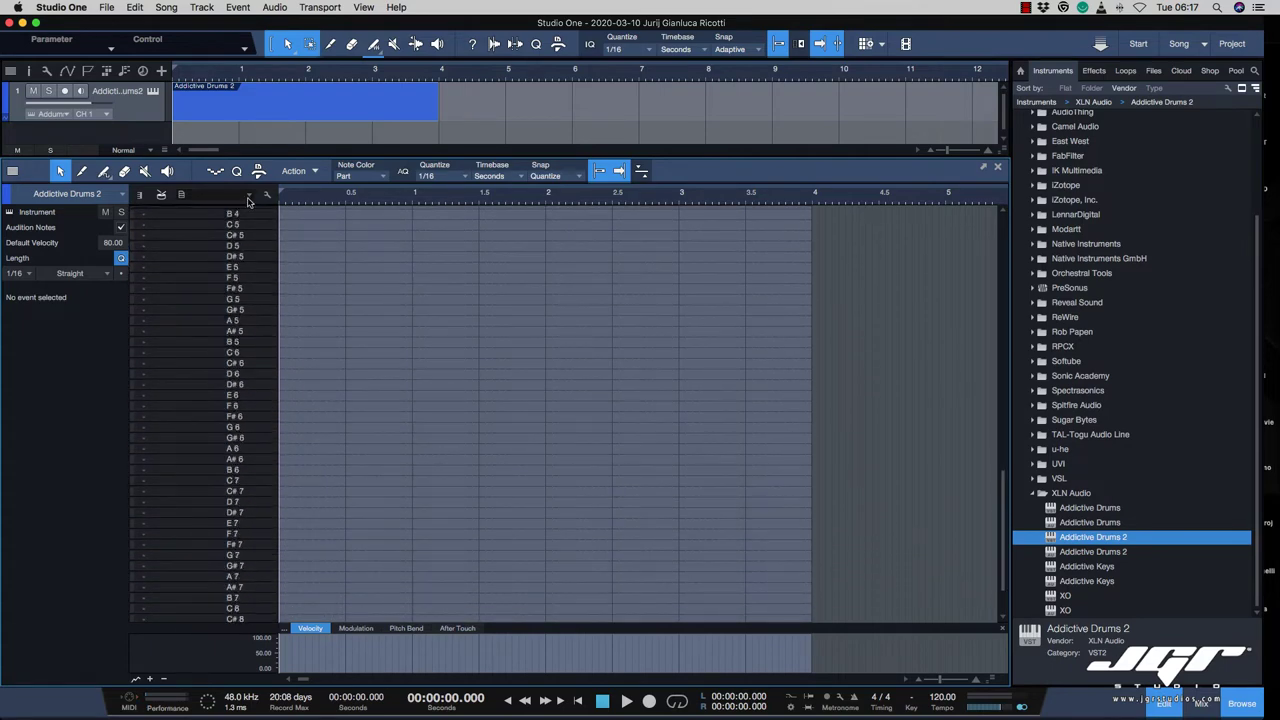
# Step: Install the Addictive Drums pitch name list from PreSonus Exchange and dismiss the transfer list
pyautogui.click(1181, 72)
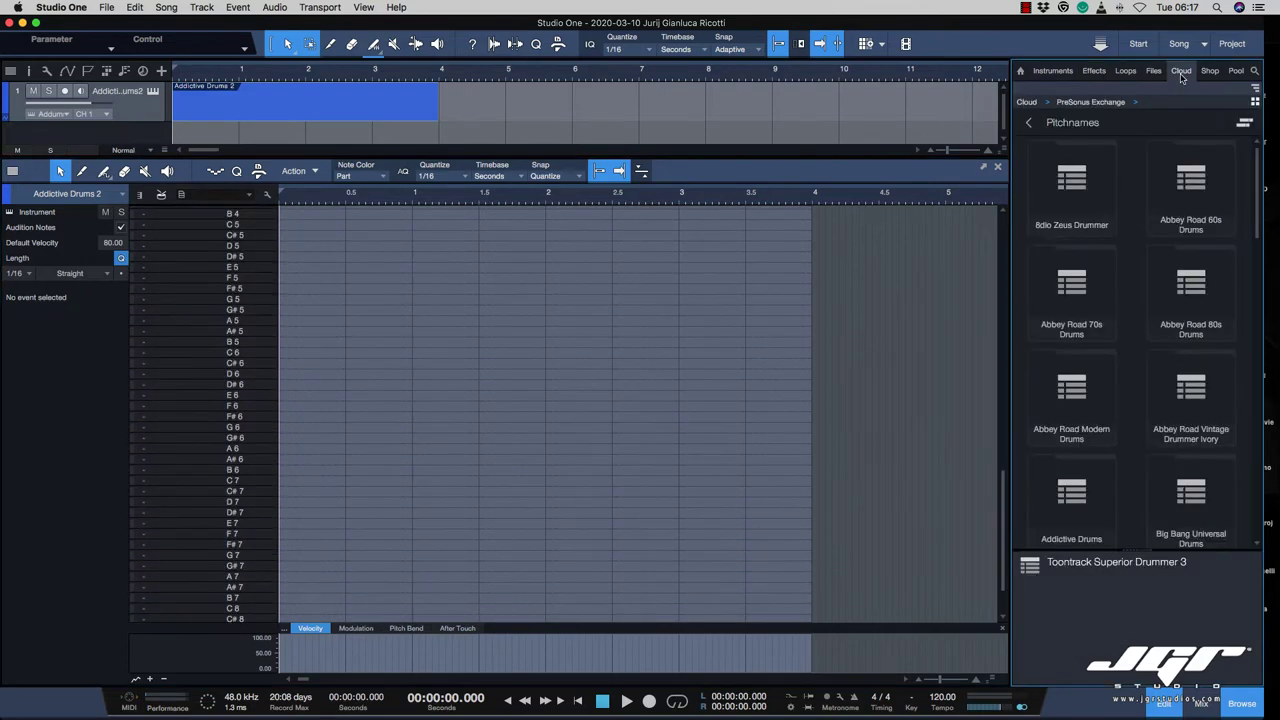
pyautogui.scroll(-1, 1133, 310)
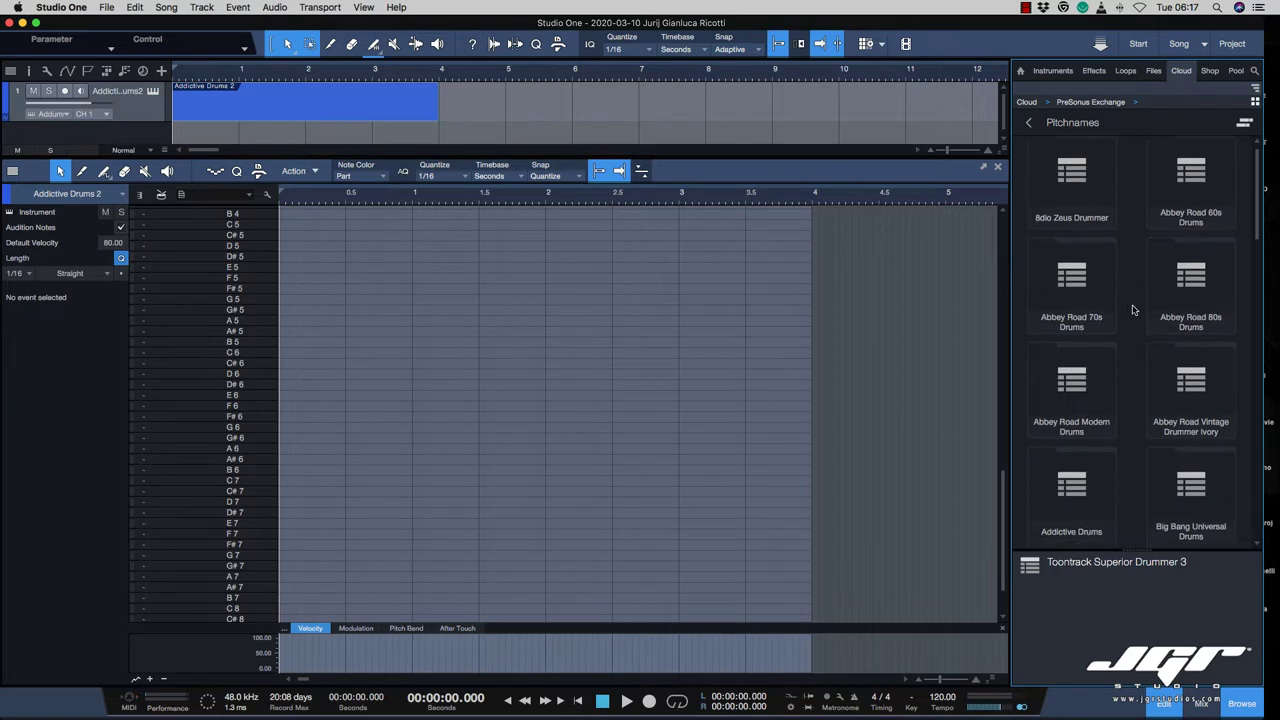
pyautogui.scroll(-3, 1133, 310)
pyautogui.click(1093, 242)
pyautogui.doubleClick(1093, 242)
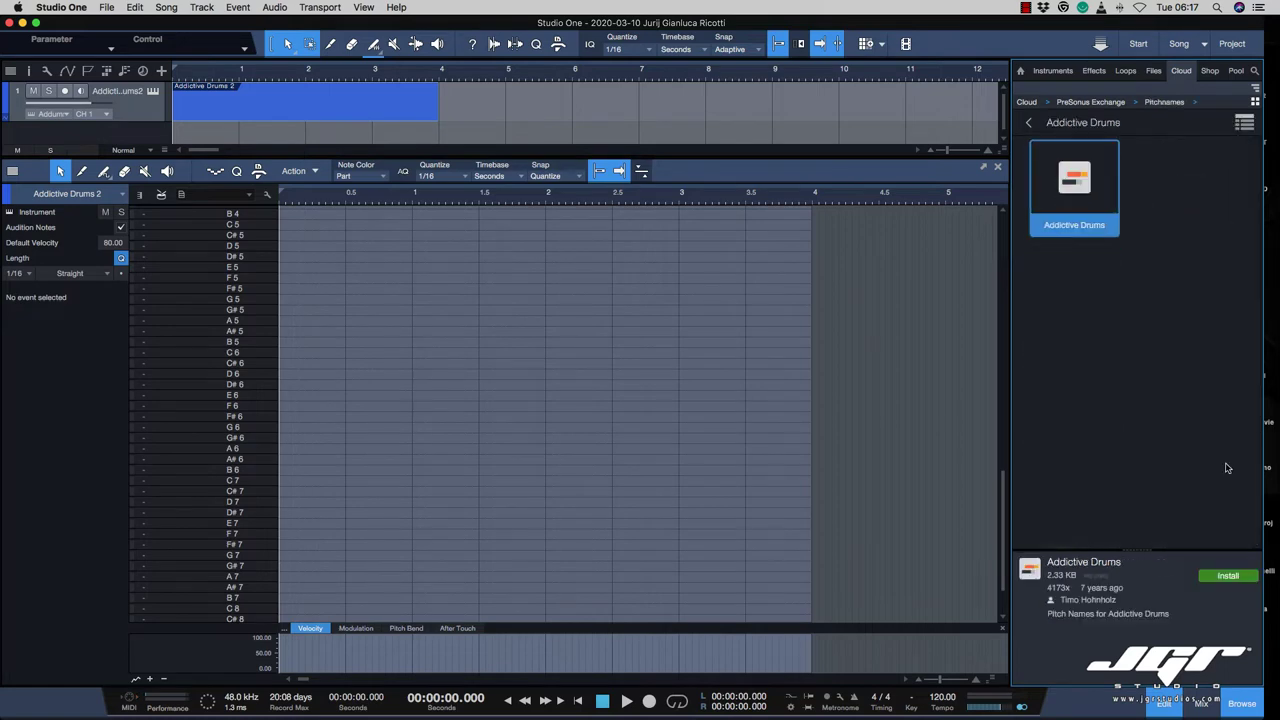
pyautogui.click(1229, 577)
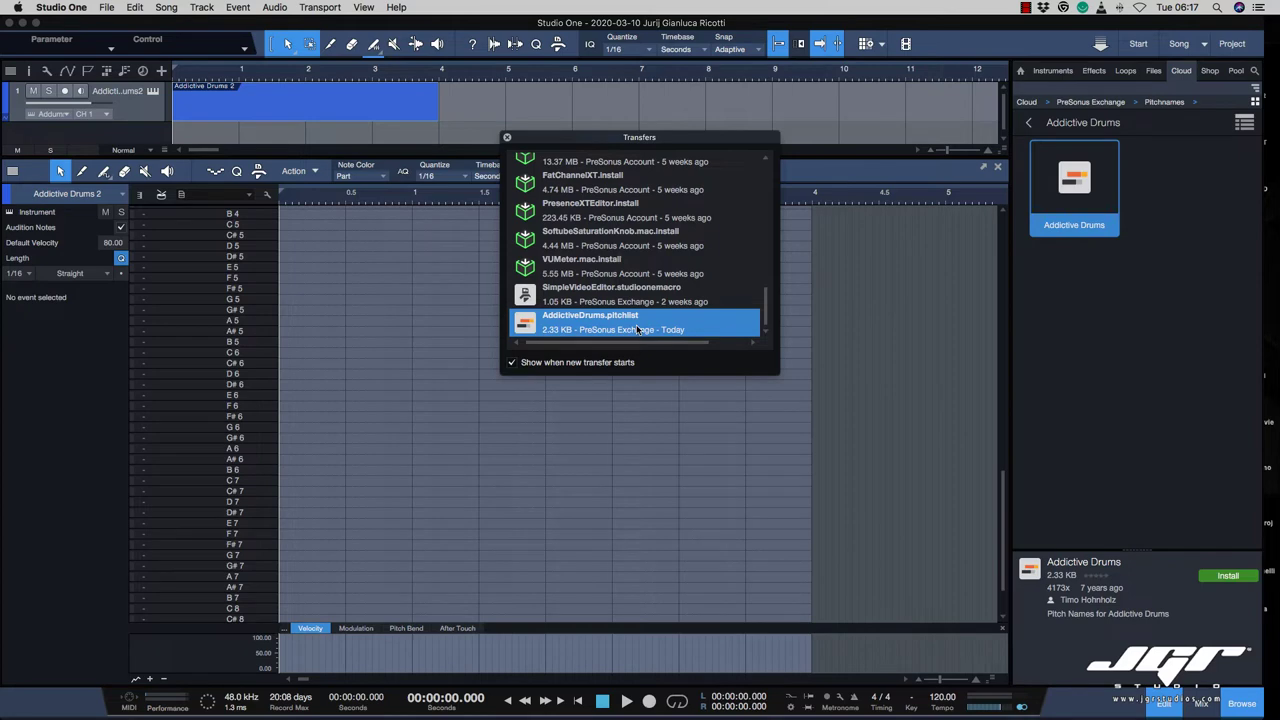
pyautogui.click(507, 137)
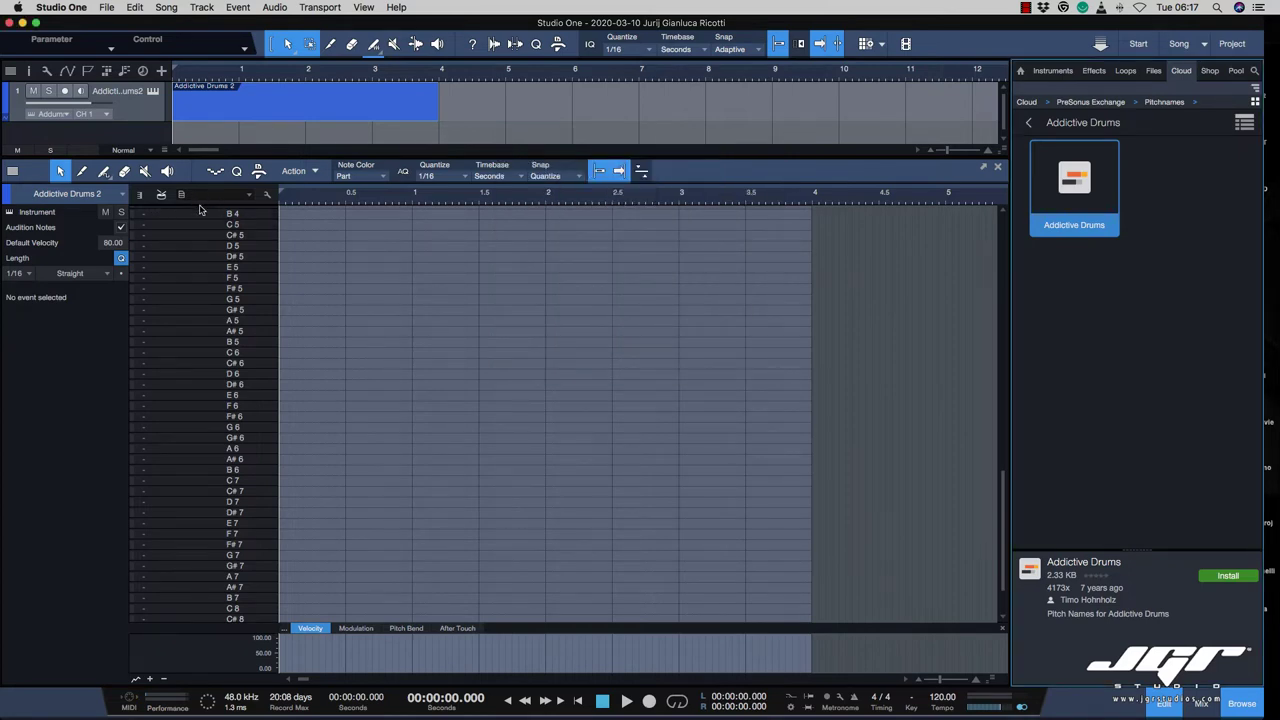
# Step: Apply the Addictive Drums pitch names from the Addictive Drums folder to the drum editor
pyautogui.click(250, 195)
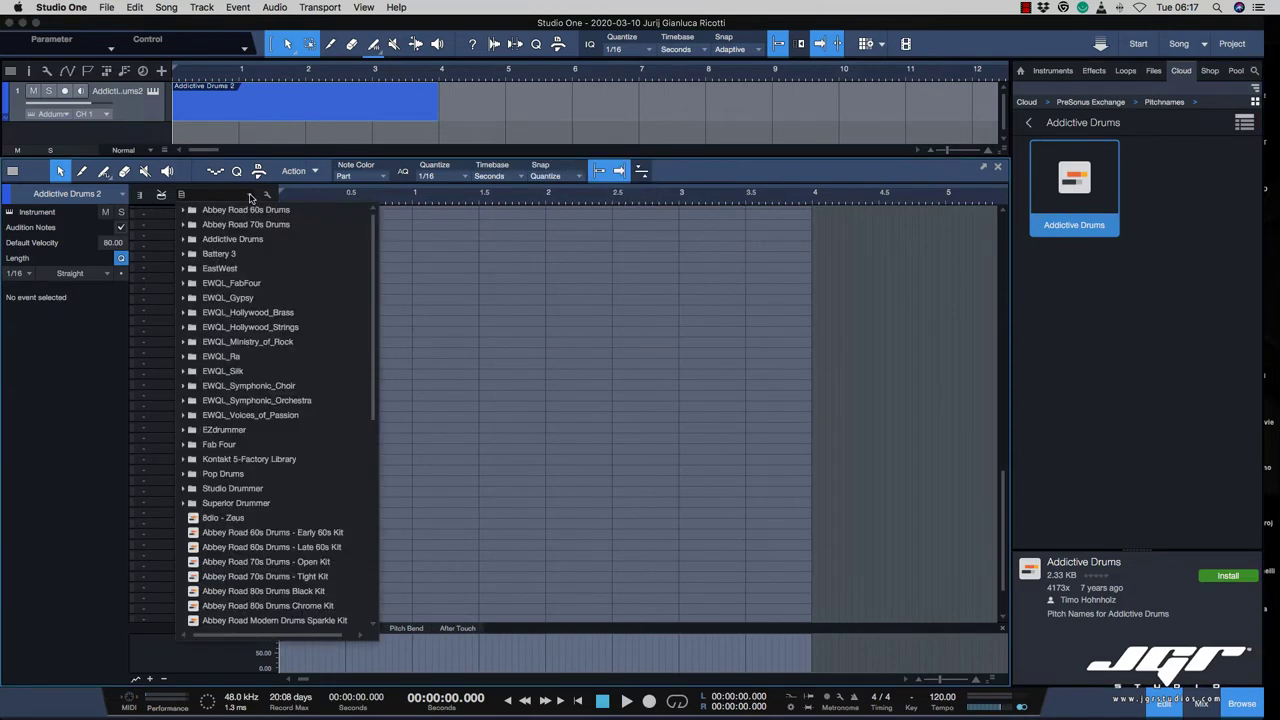
pyautogui.click(232, 239)
pyautogui.click(240, 253)
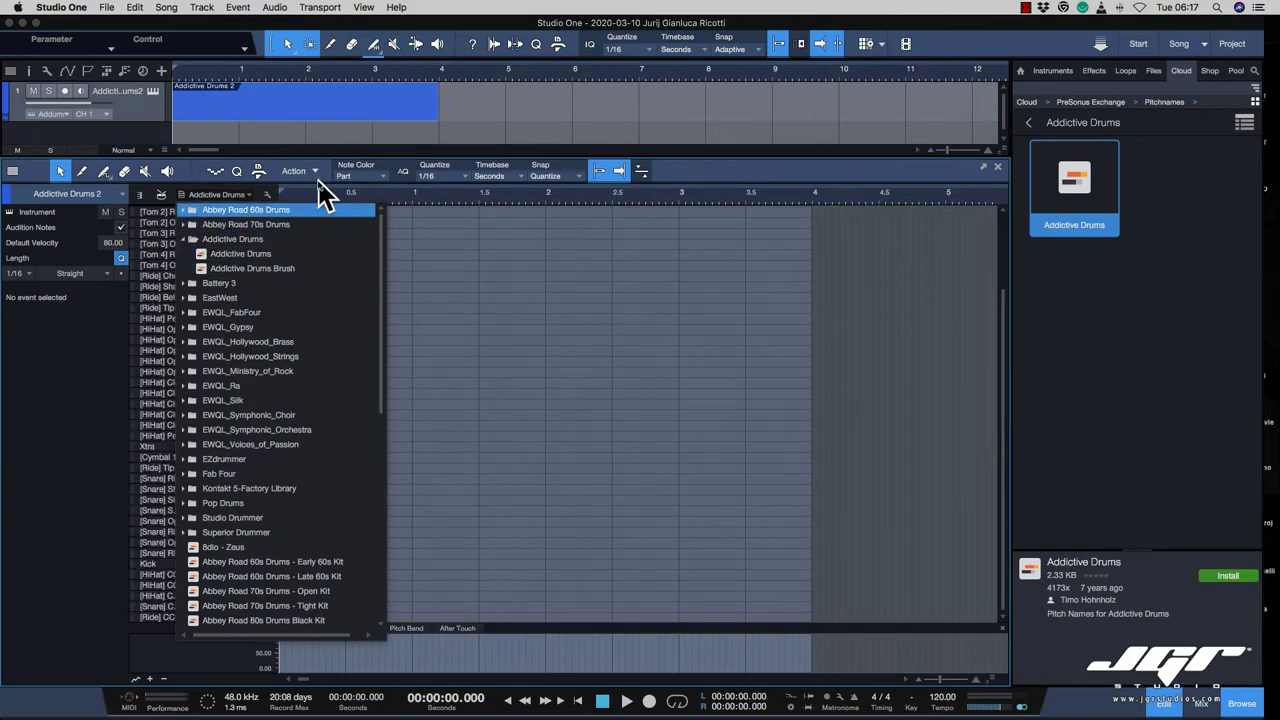
pyautogui.click(277, 164)
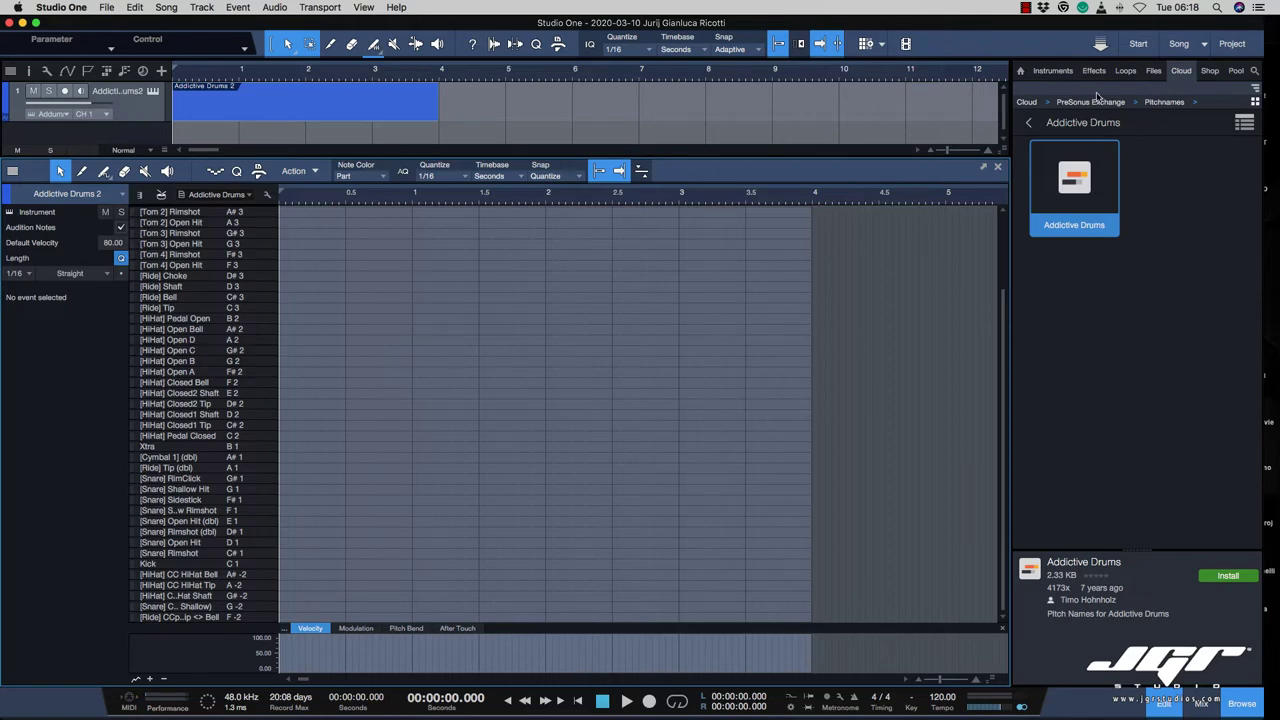
# Step: Install the Rock Bass FX chain from the Bass folder of PreSonus Exchange's FX Chains
pyautogui.click(1100, 102)
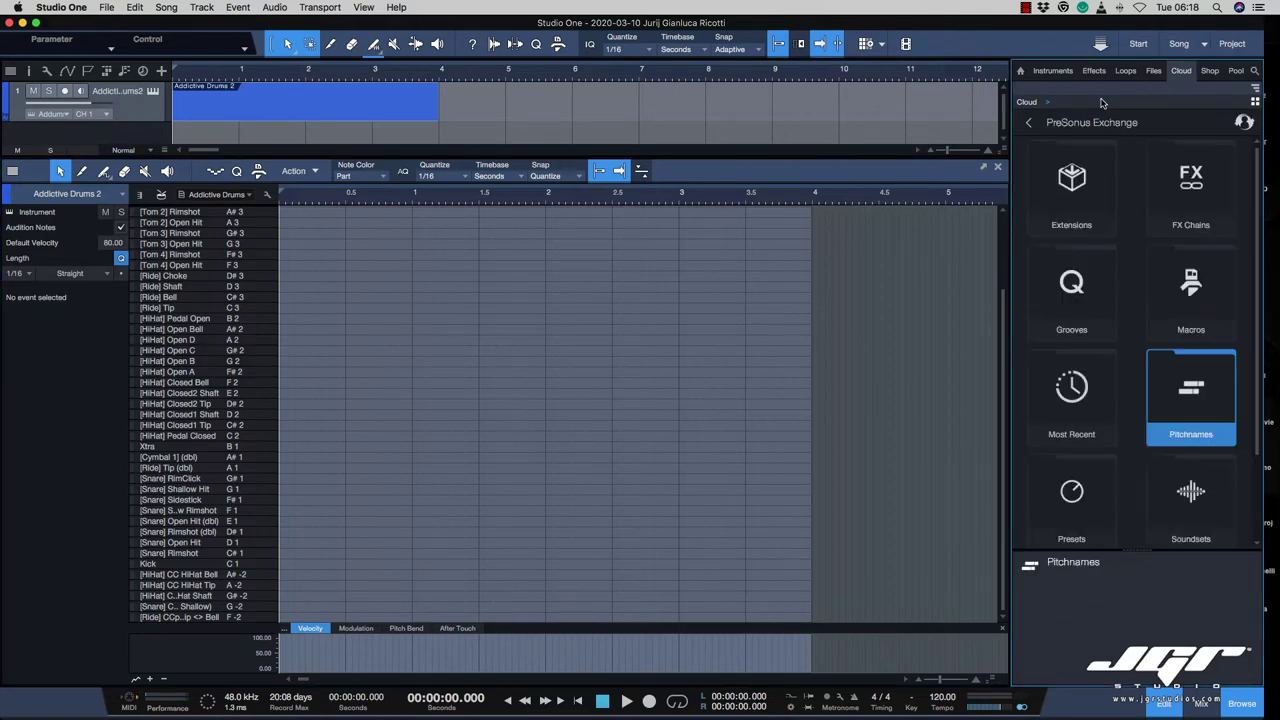
pyautogui.doubleClick(1198, 229)
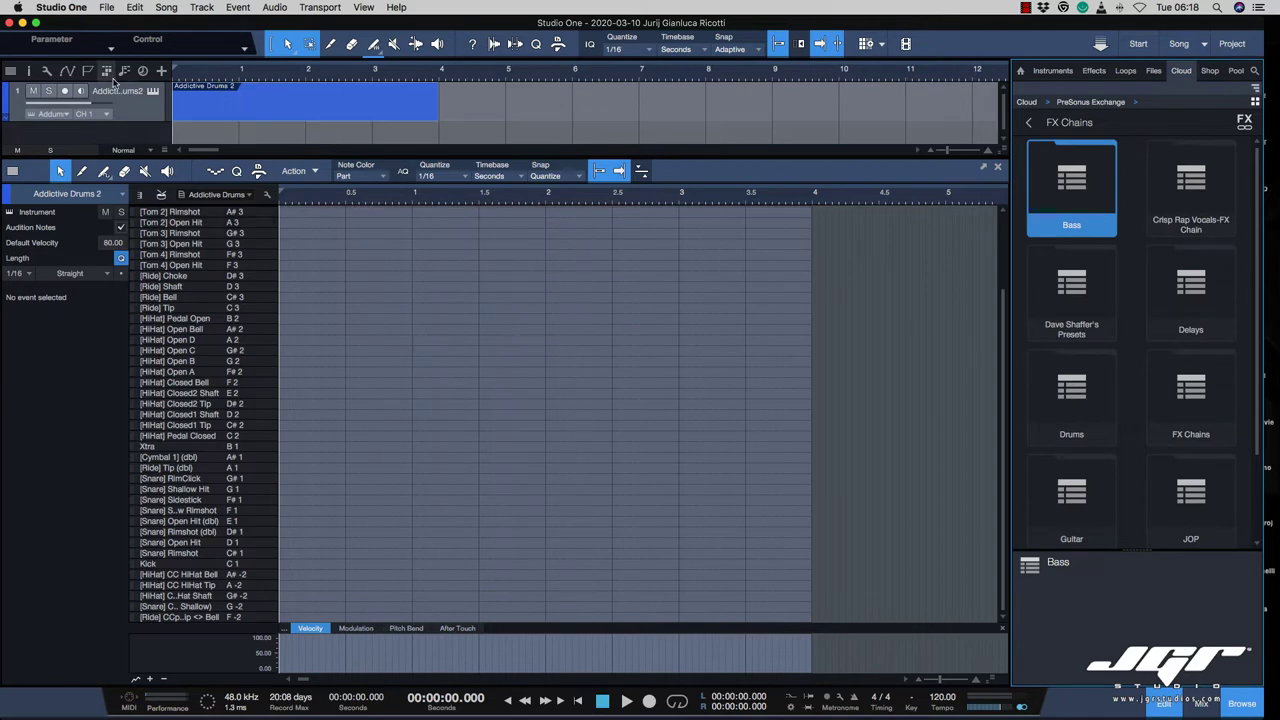
pyautogui.click(1073, 217)
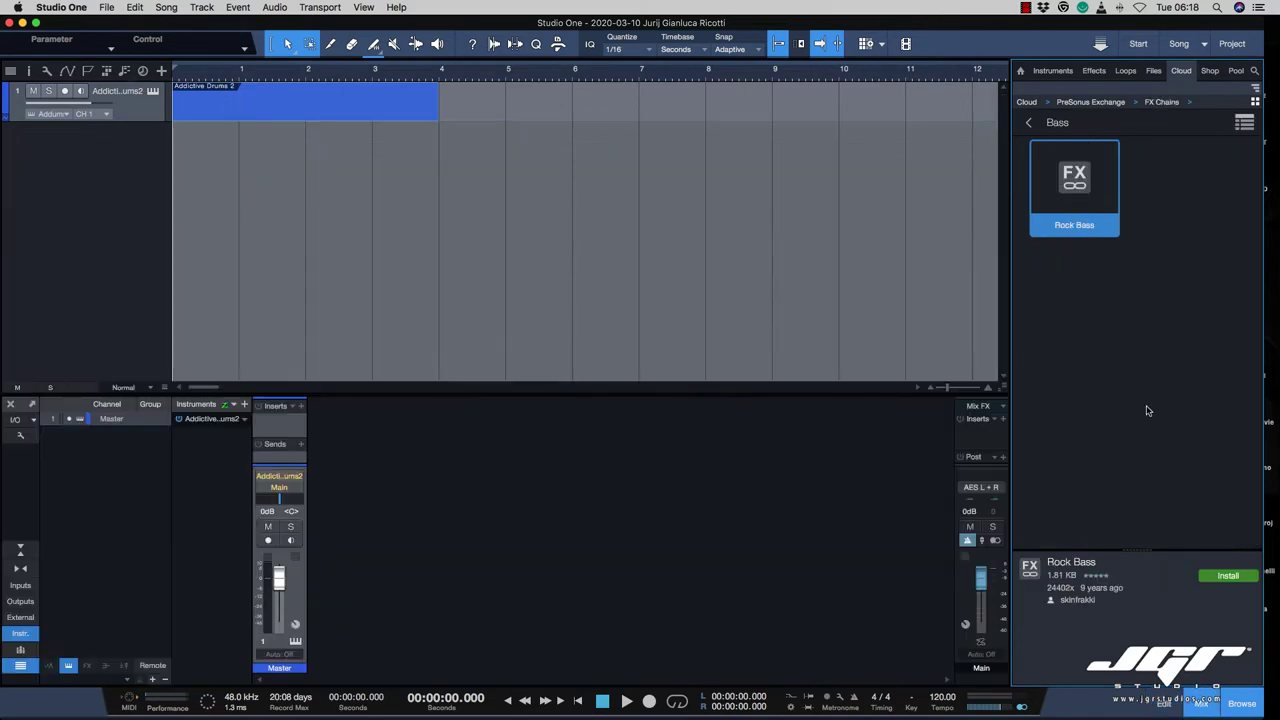
pyautogui.click(1228, 576)
# Step: Load the RockBass FX chain from the Bass presets into the inserts of the Addictive Drums 2 channel
pyautogui.click(300, 405)
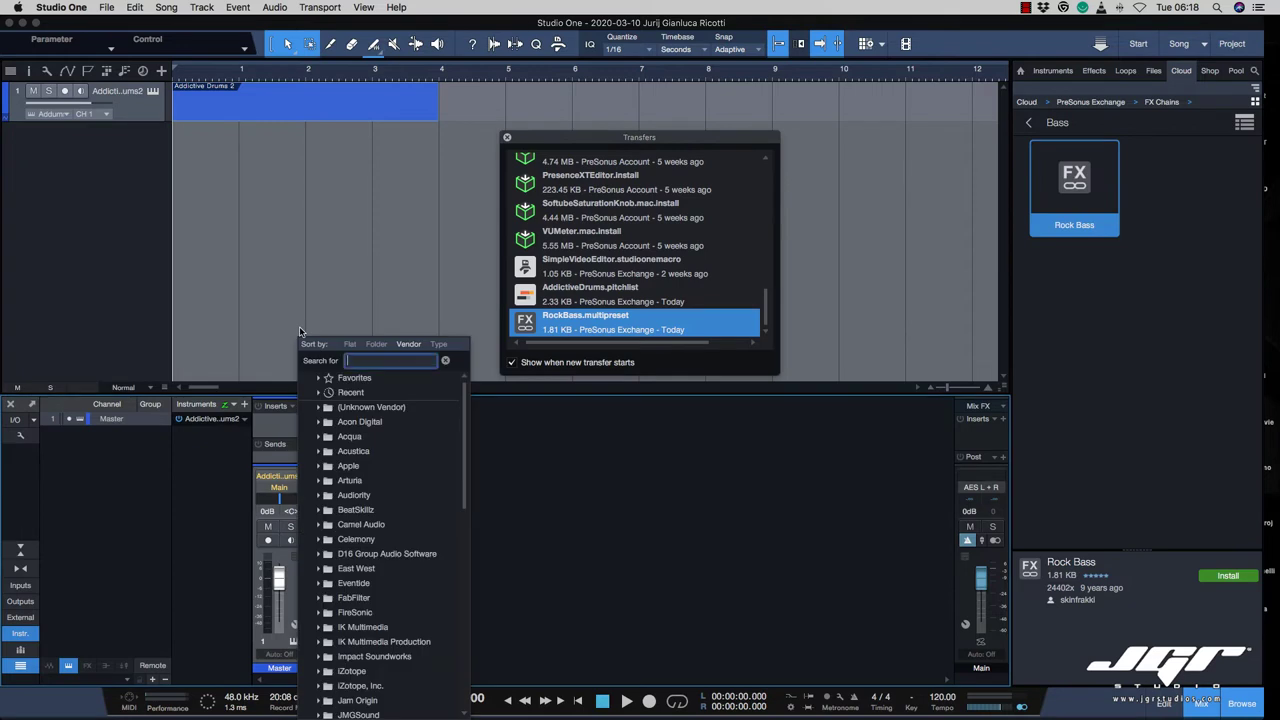
pyautogui.click(277, 410)
pyautogui.click(295, 407)
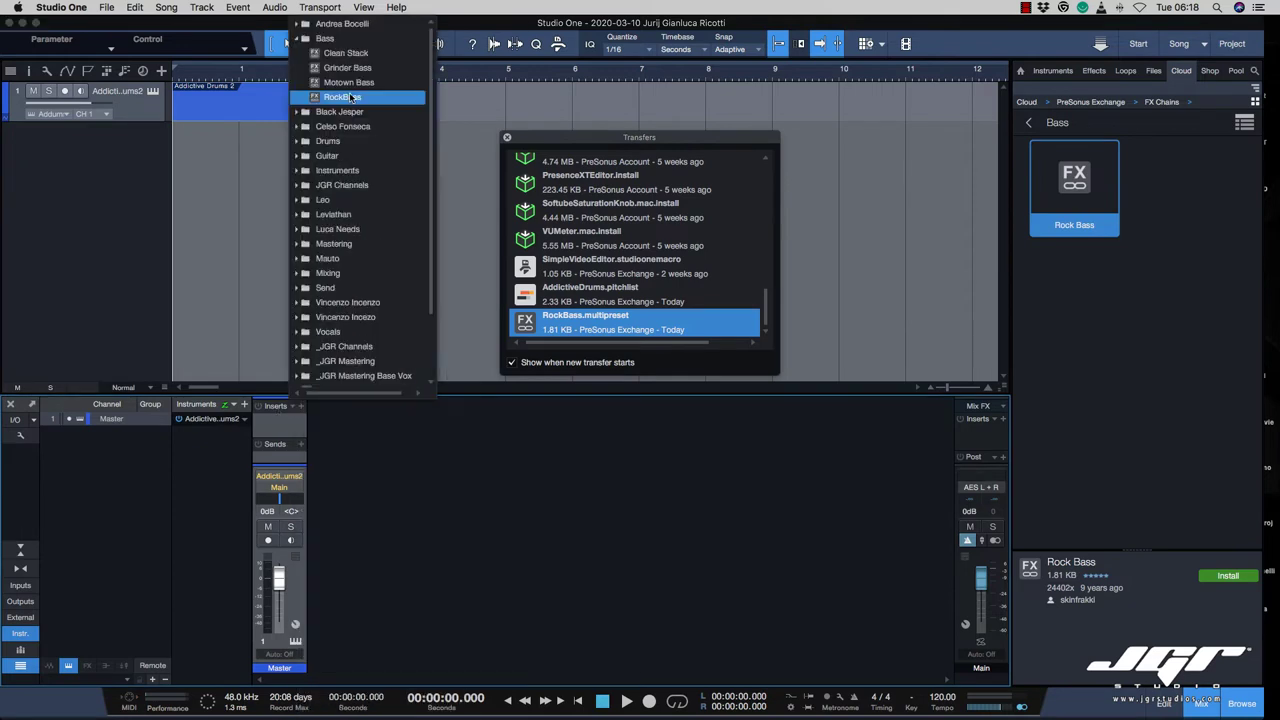
pyautogui.click(350, 97)
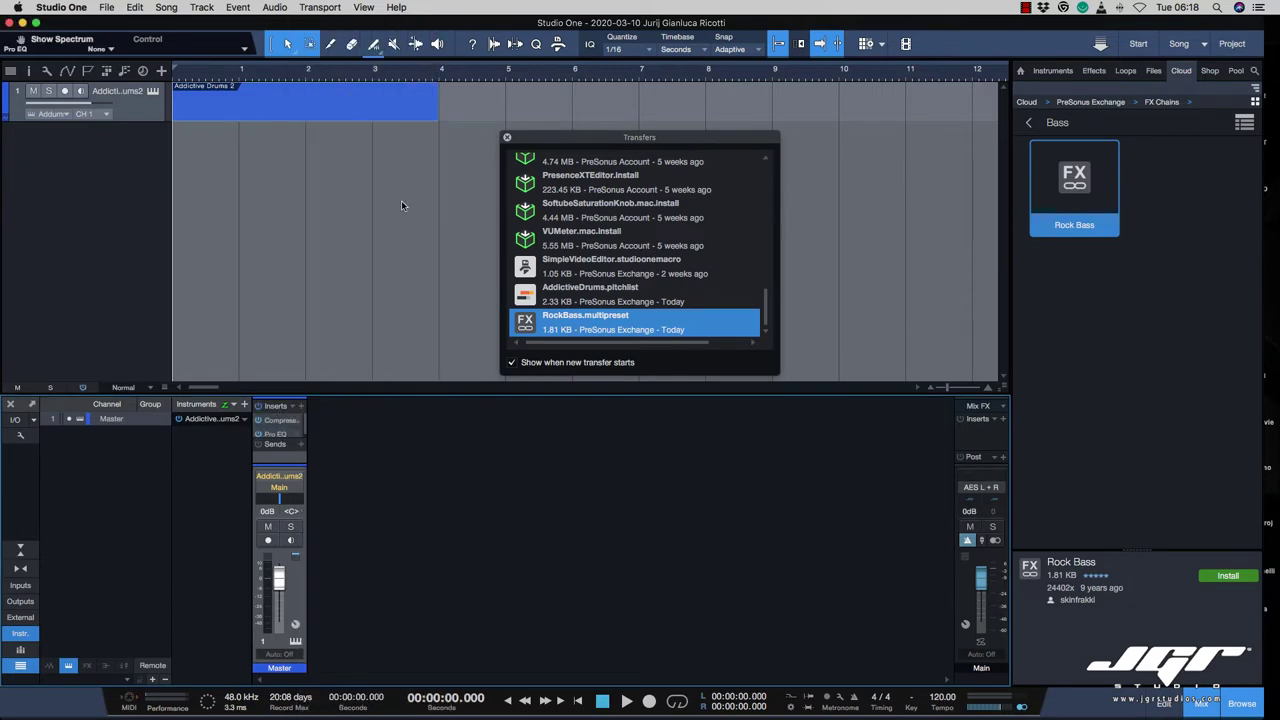
# Step: Enlarge the console's insert area, dismiss the transfer list, and inspect the Compressor and Pro EQ on the Addictive Drums 2 channel
pyautogui.moveTo(281, 396); pyautogui.dragTo(297, 278)
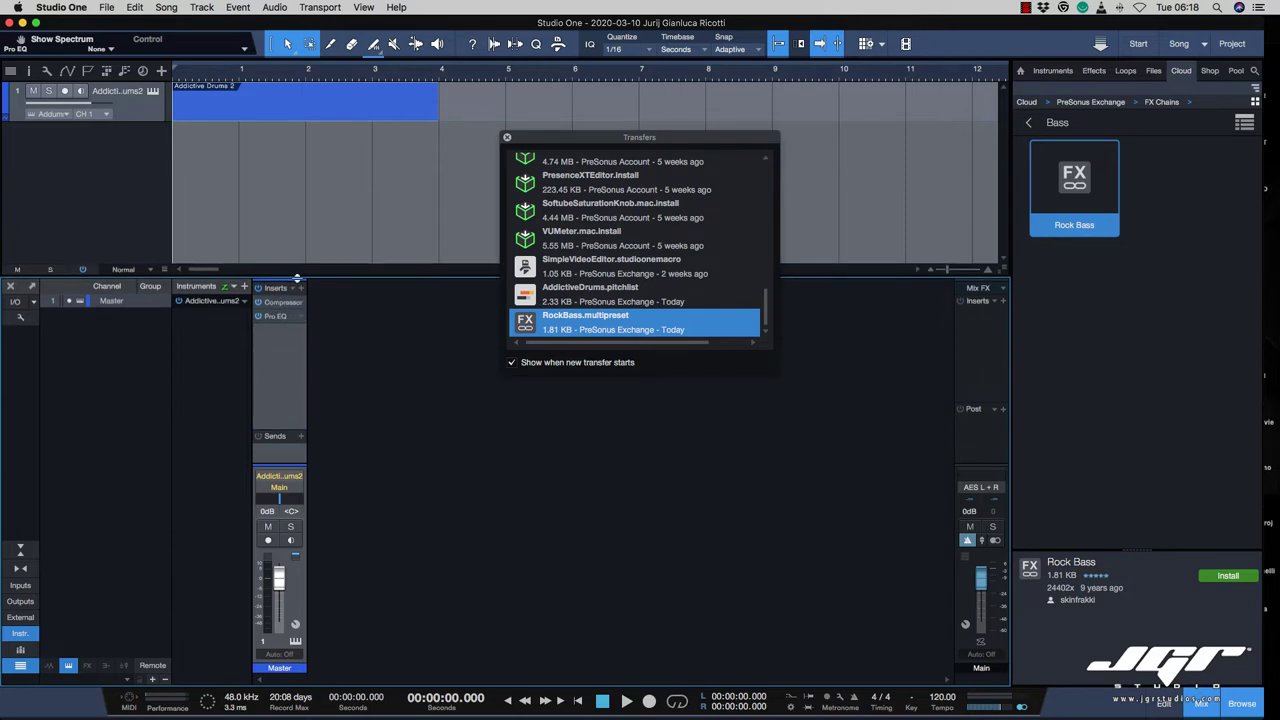
pyautogui.click(507, 138)
pyautogui.click(282, 302)
pyautogui.click(281, 316)
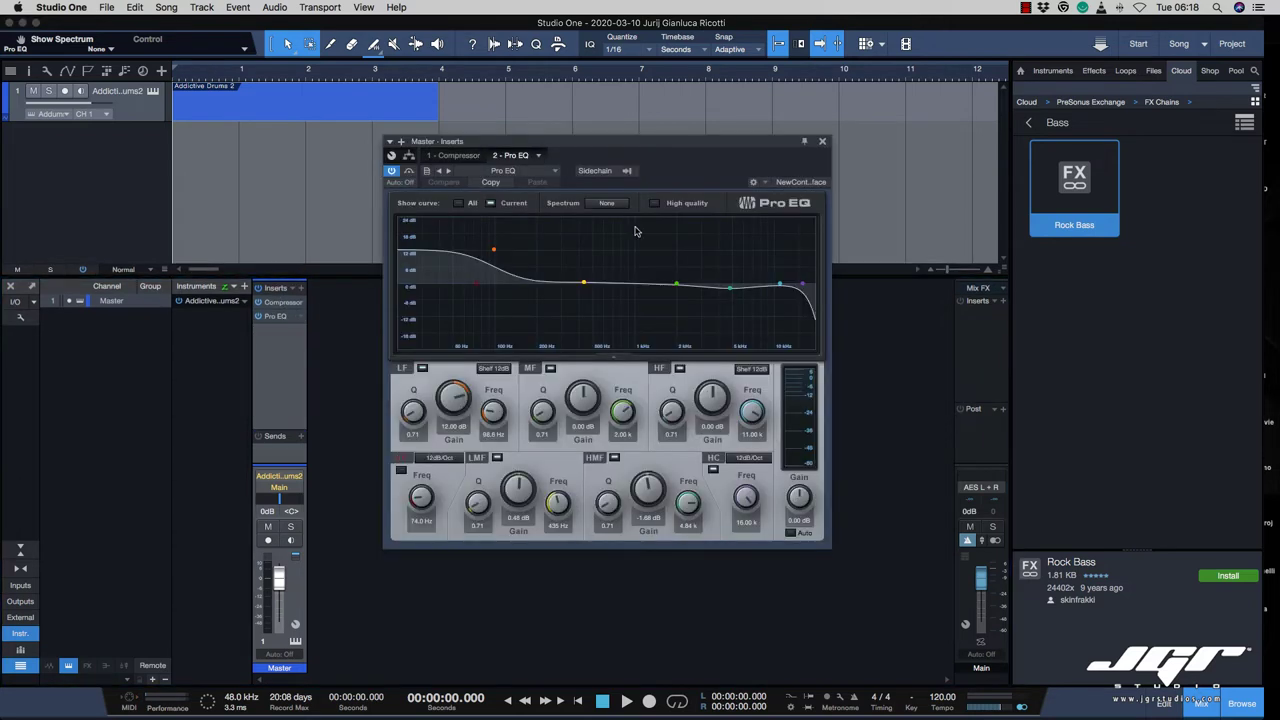
pyautogui.click(822, 141)
# Step: Load the Volume Rider chain from the FX Chains subfolder of Exchange's FX Chains into the Addictive Drums 2 channel's inserts
pyautogui.click(1028, 122)
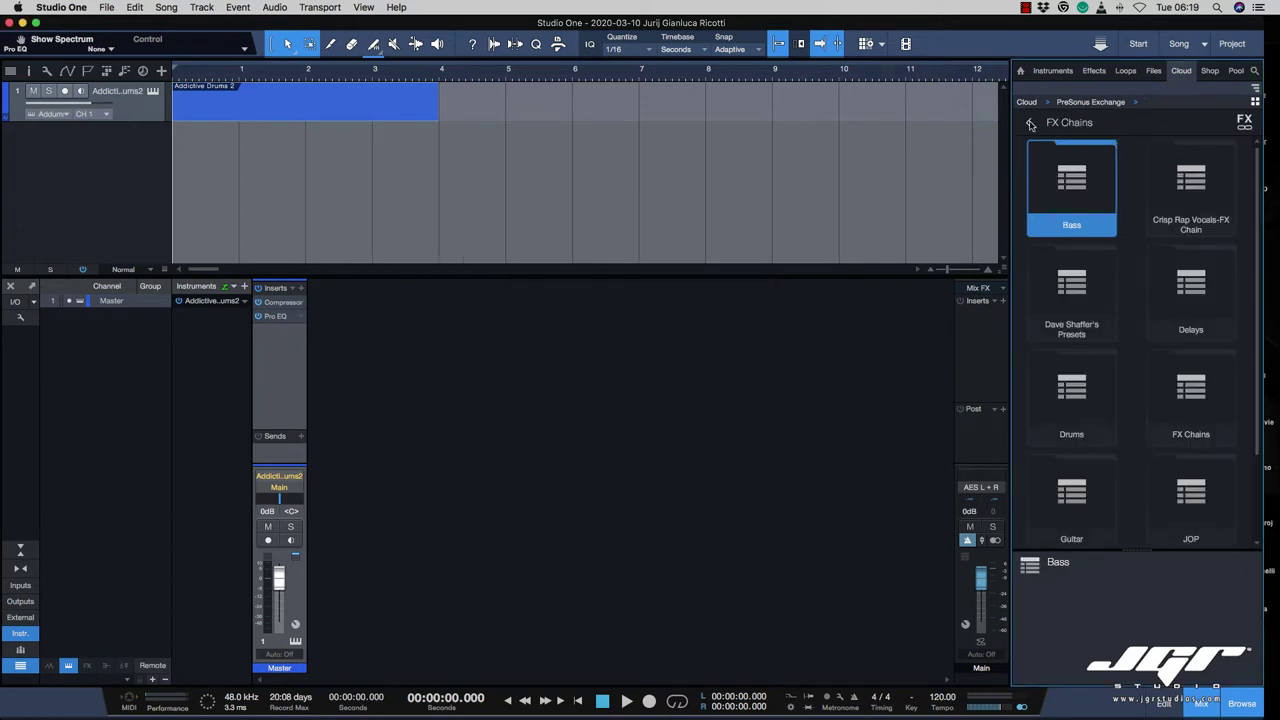
pyautogui.scroll(-2, 1098, 240)
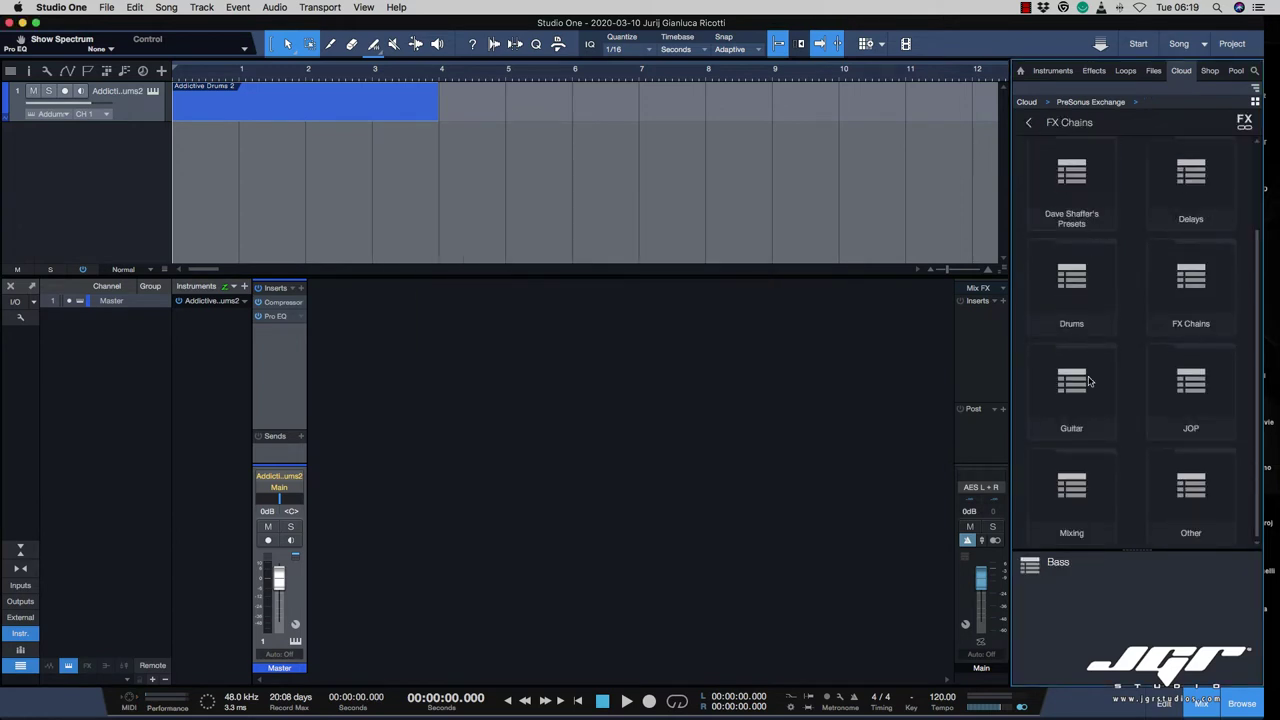
pyautogui.doubleClick(1177, 331)
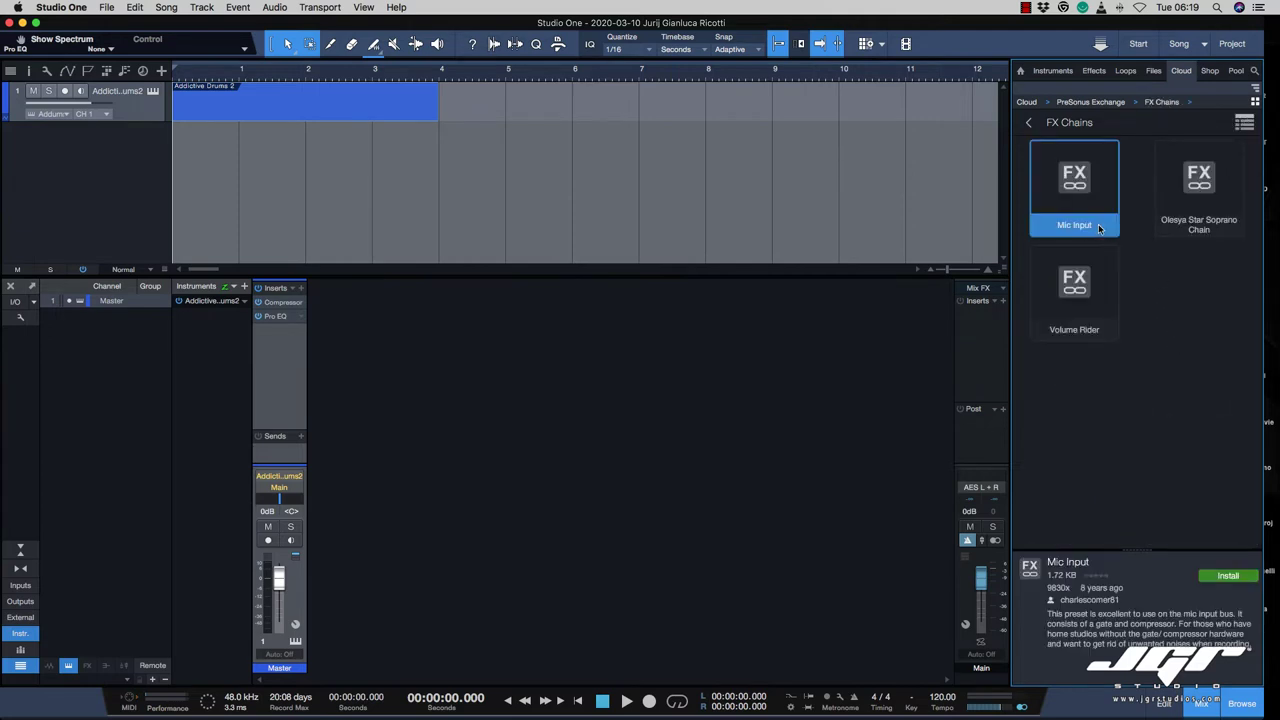
pyautogui.click(1201, 228)
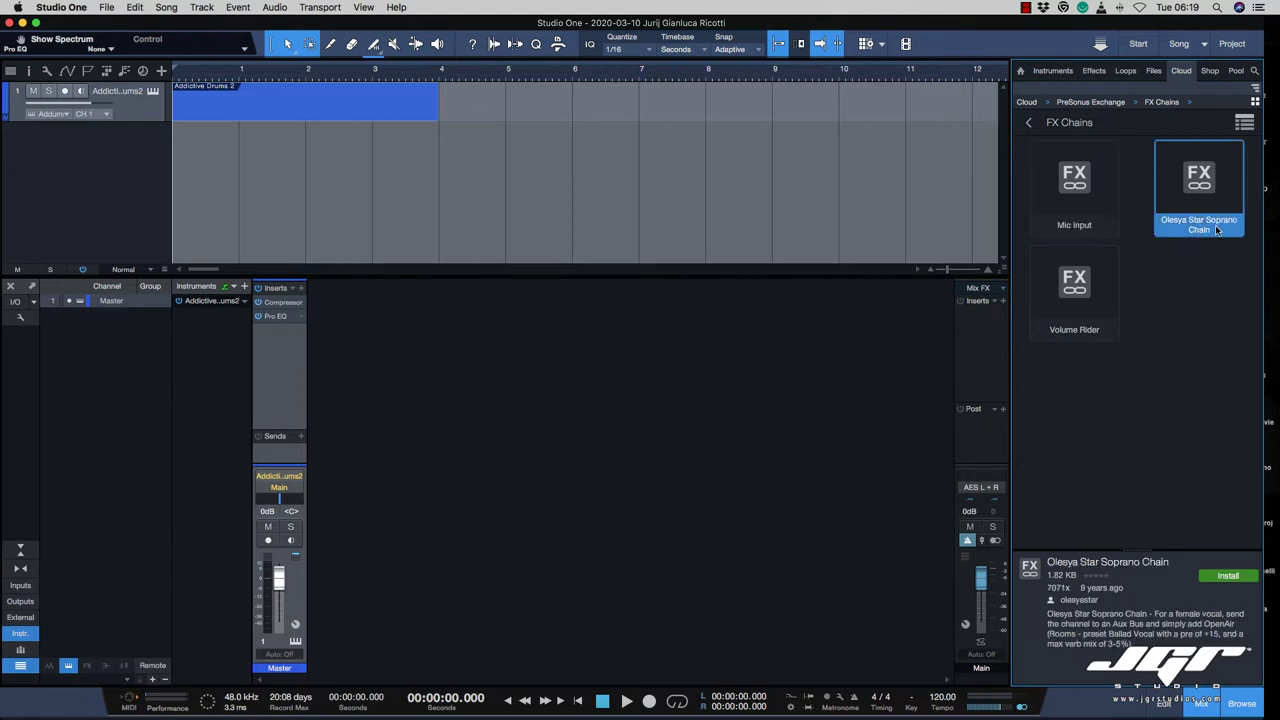
pyautogui.click(1082, 330)
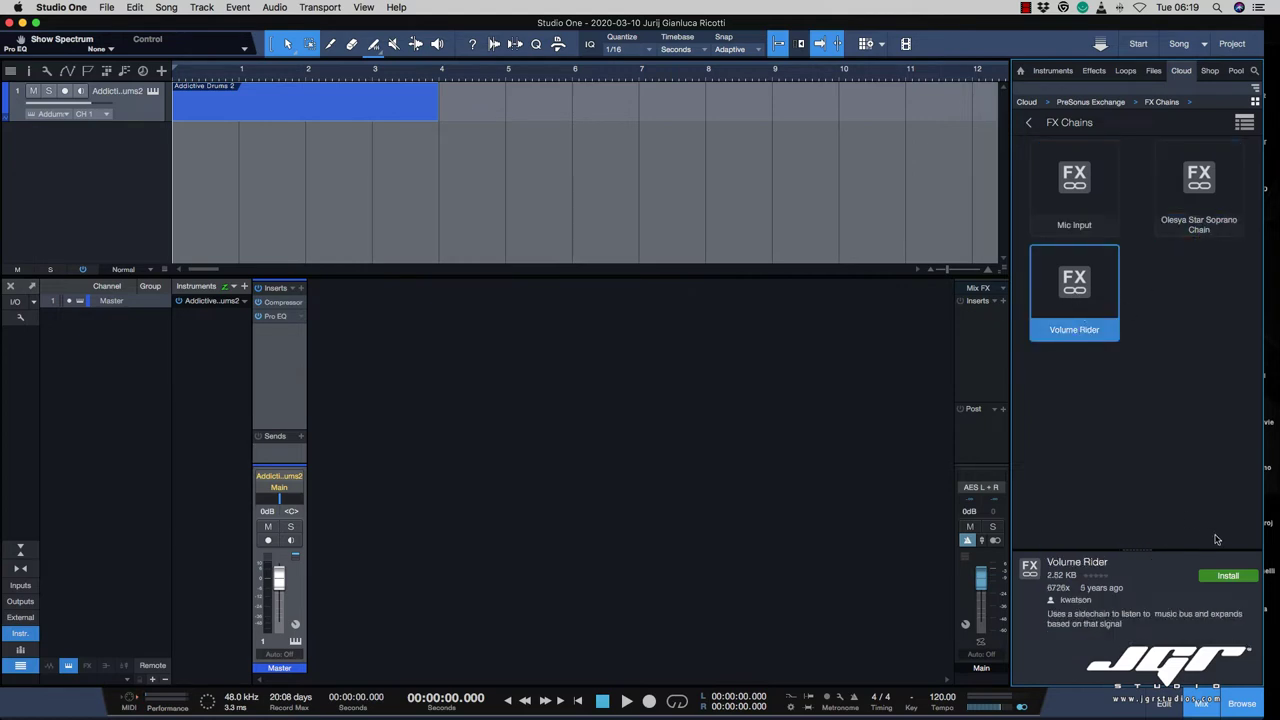
pyautogui.moveTo(1082, 330); pyautogui.dragTo(297, 355)
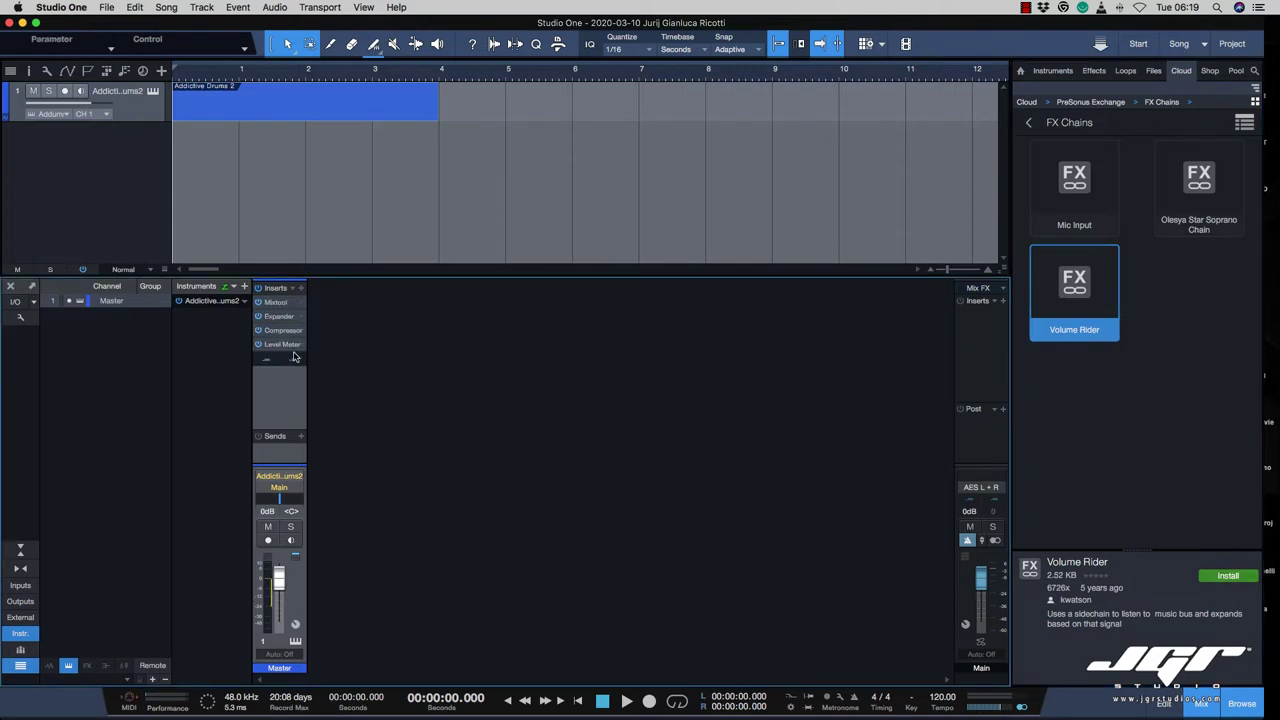
# Step: Examine the Mixtool, Expander, Compressor and Level Meter inserts of the Volume Rider chain, and close their editor
pyautogui.click(276, 303)
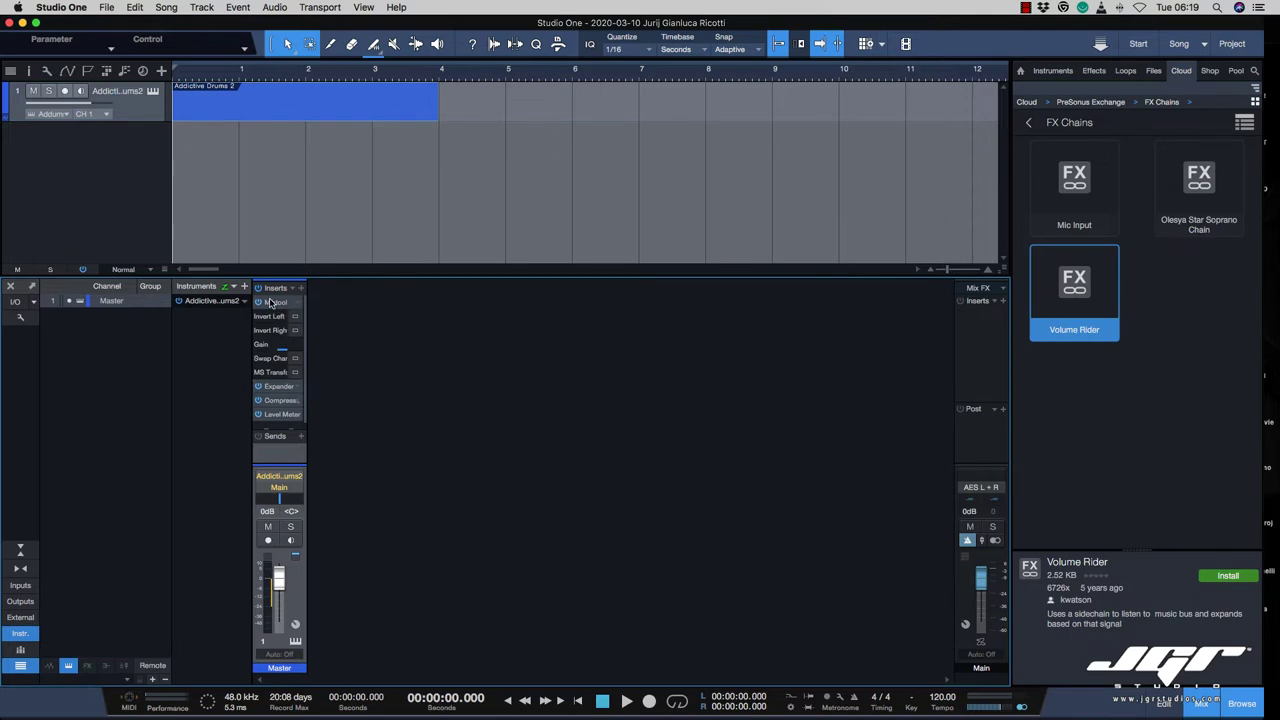
pyautogui.doubleClick(273, 302)
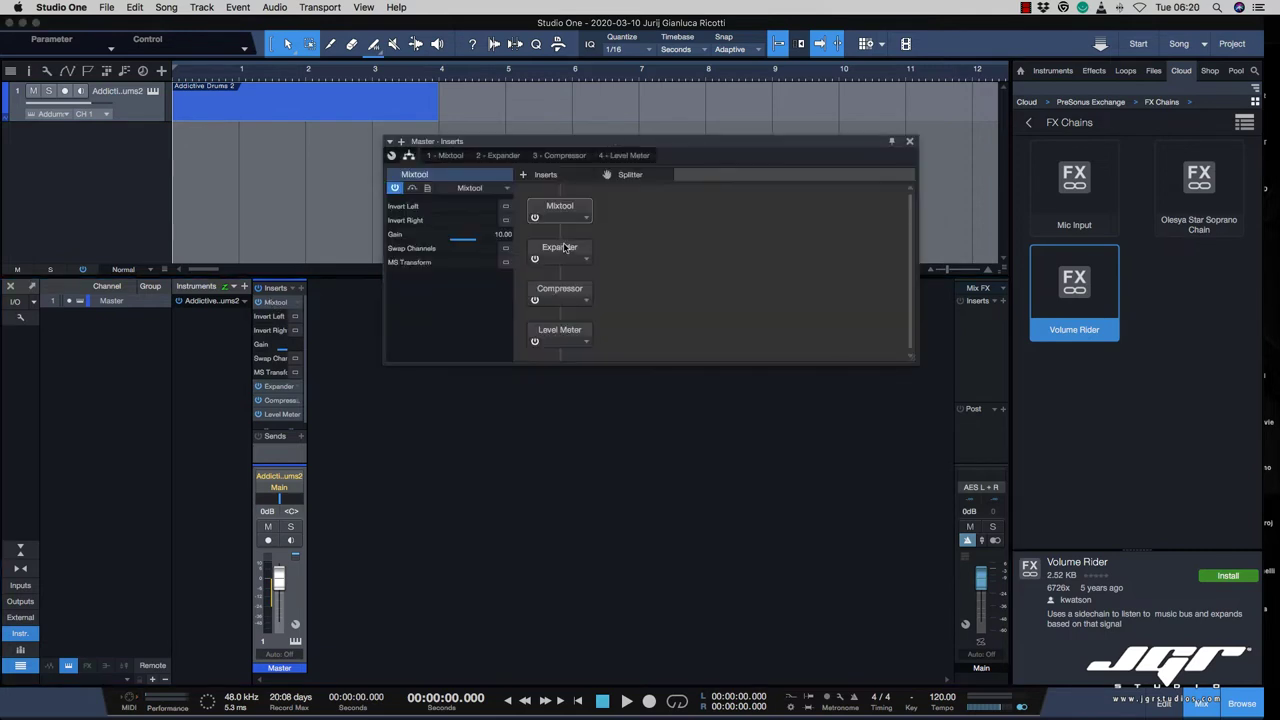
pyautogui.doubleClick(566, 247)
pyautogui.click(578, 156)
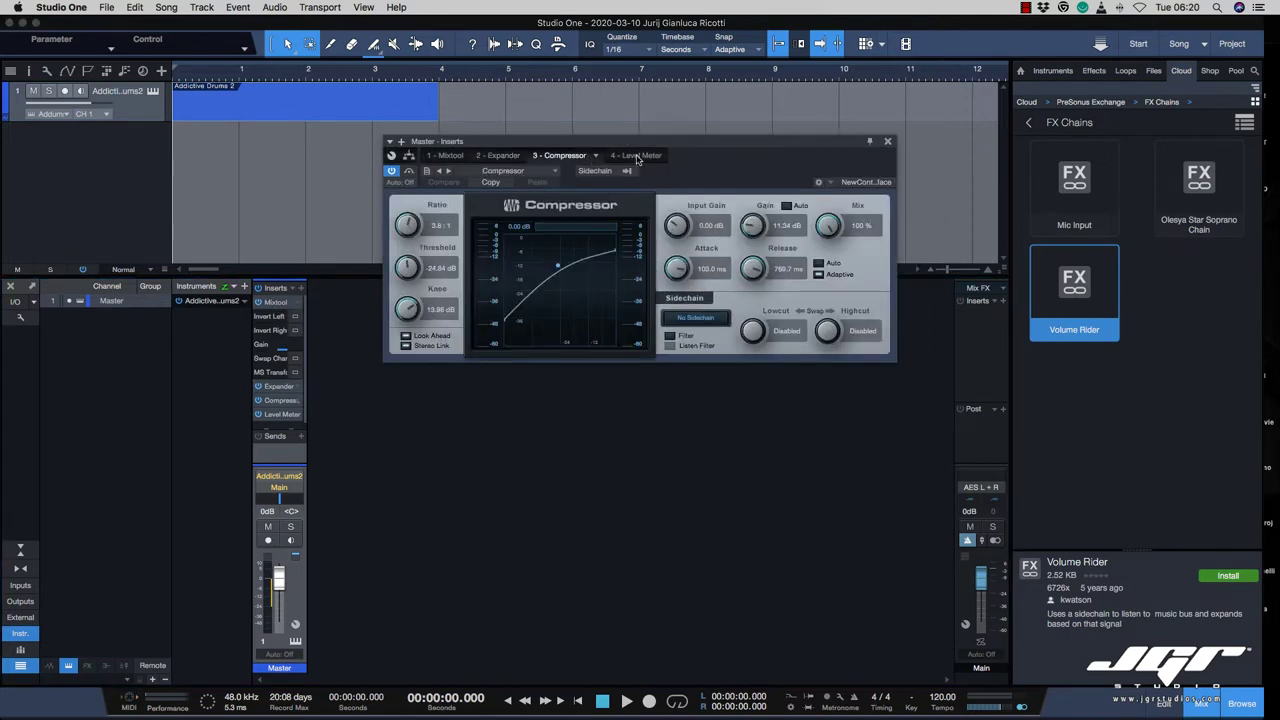
pyautogui.click(630, 156)
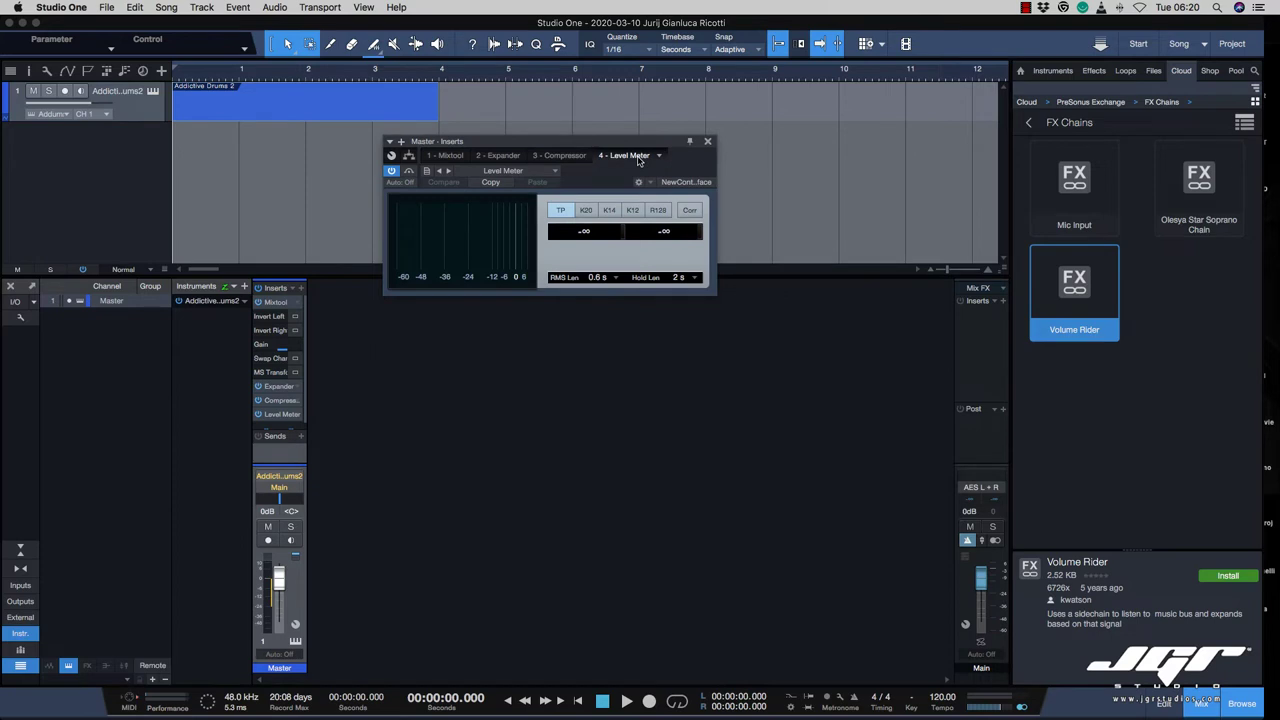
pyautogui.click(708, 142)
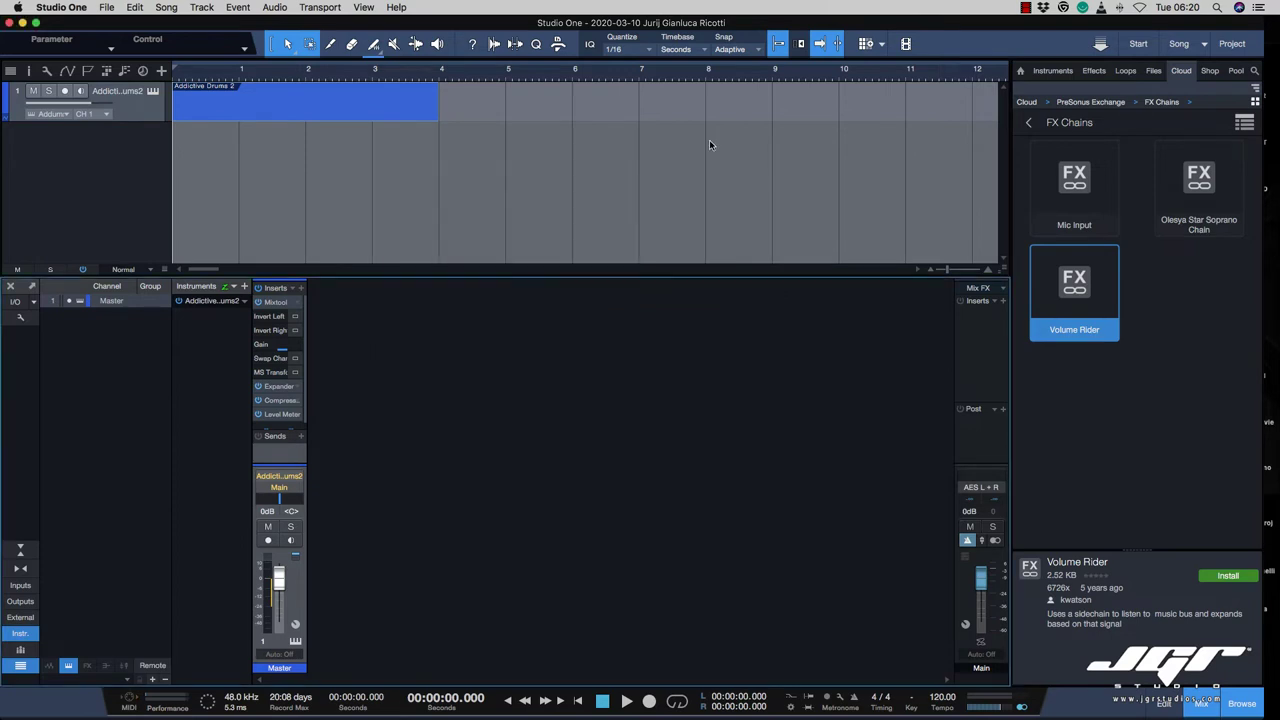
pyautogui.doubleClick(279, 302)
pyautogui.click(635, 141)
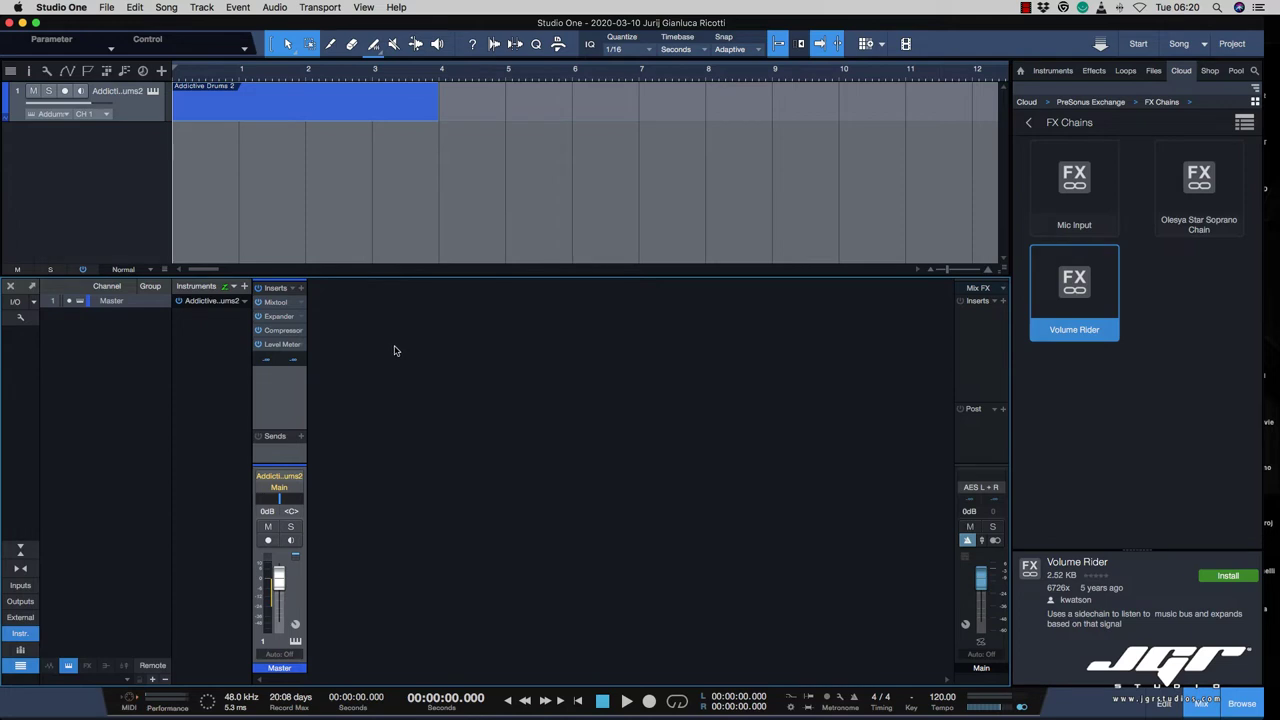
# Step: Install the Sound Set Builder 4 for Mac extension from the Extensions category of PreSonus Exchange and close the extensions manager
pyautogui.click(1090, 102)
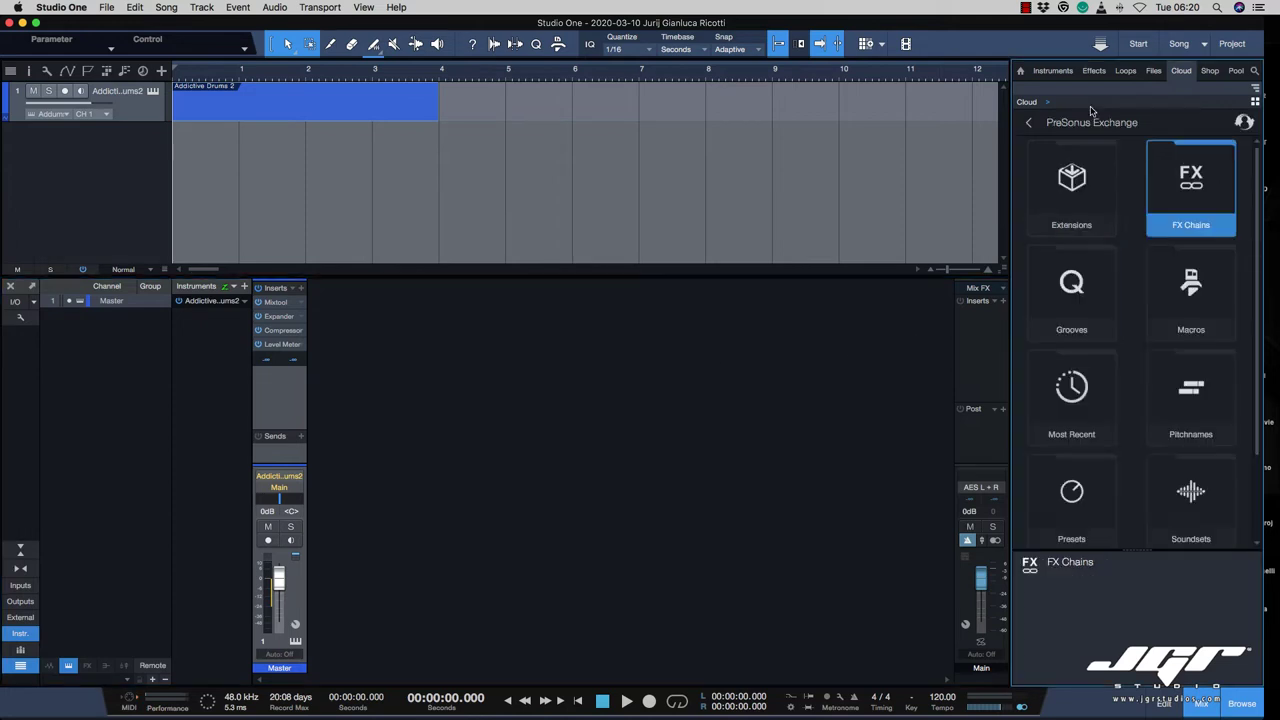
pyautogui.click(1077, 200)
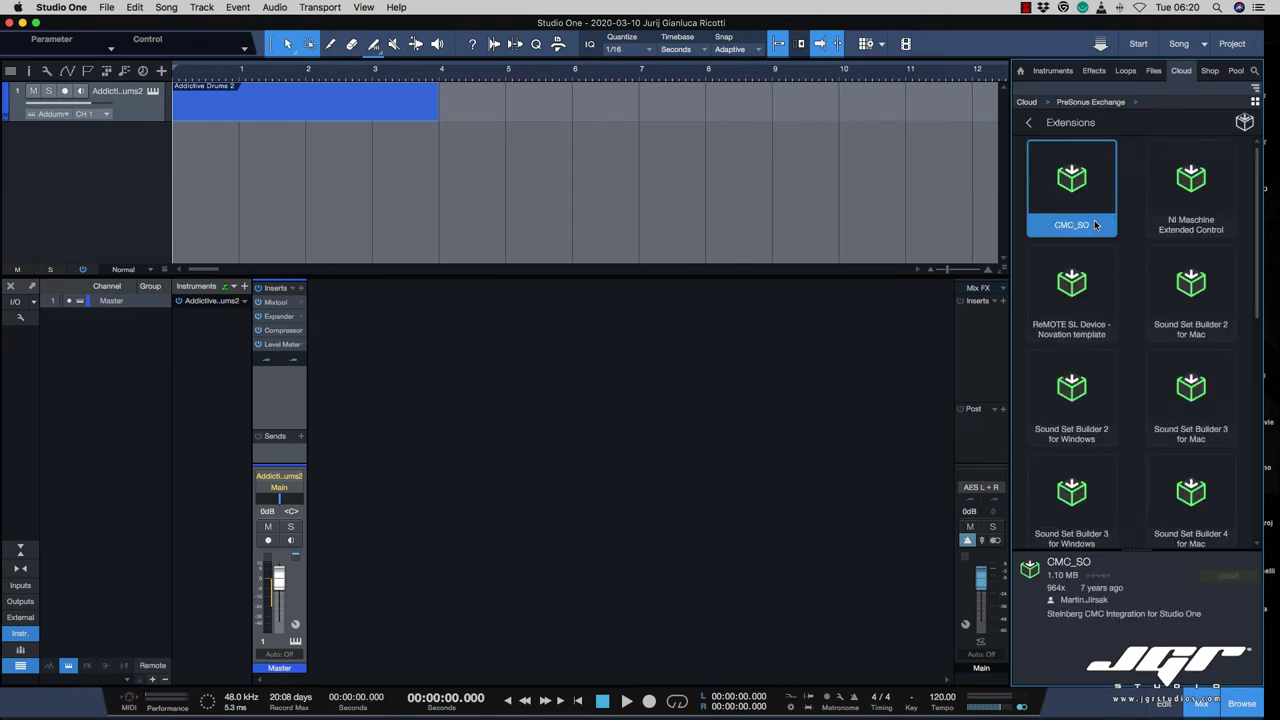
pyautogui.scroll(-1, 1095, 225)
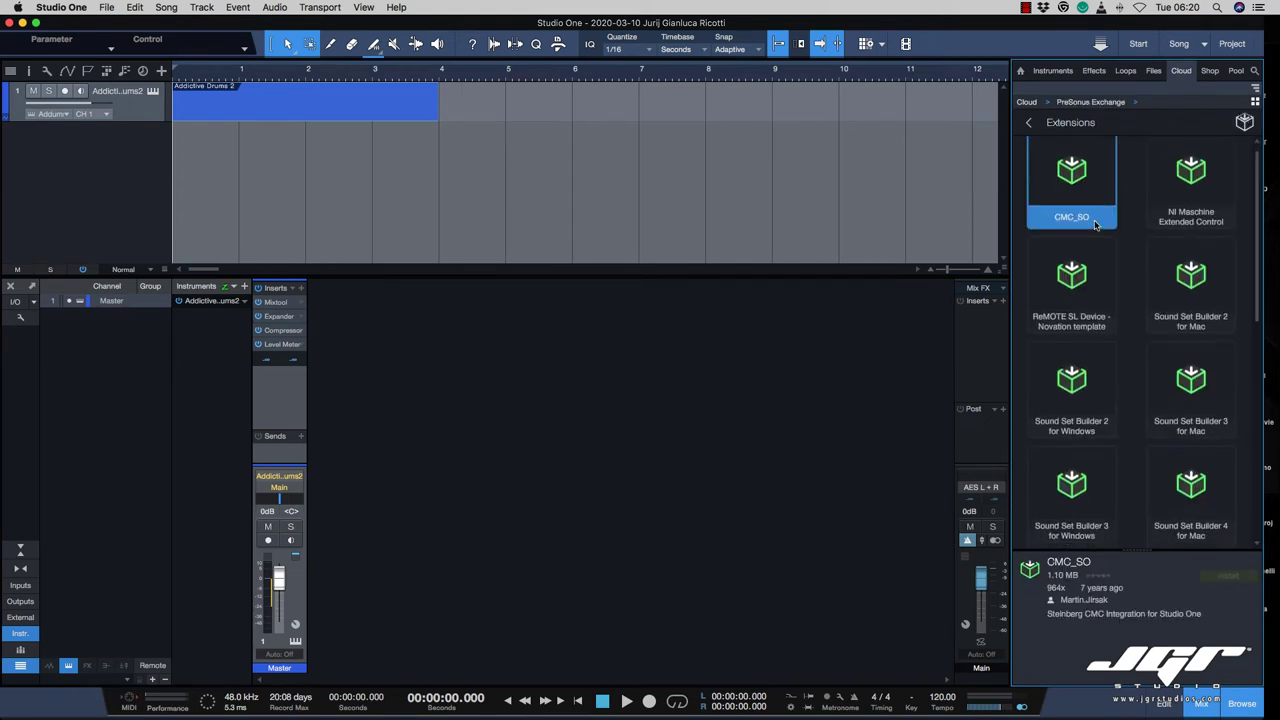
pyautogui.click(1172, 220)
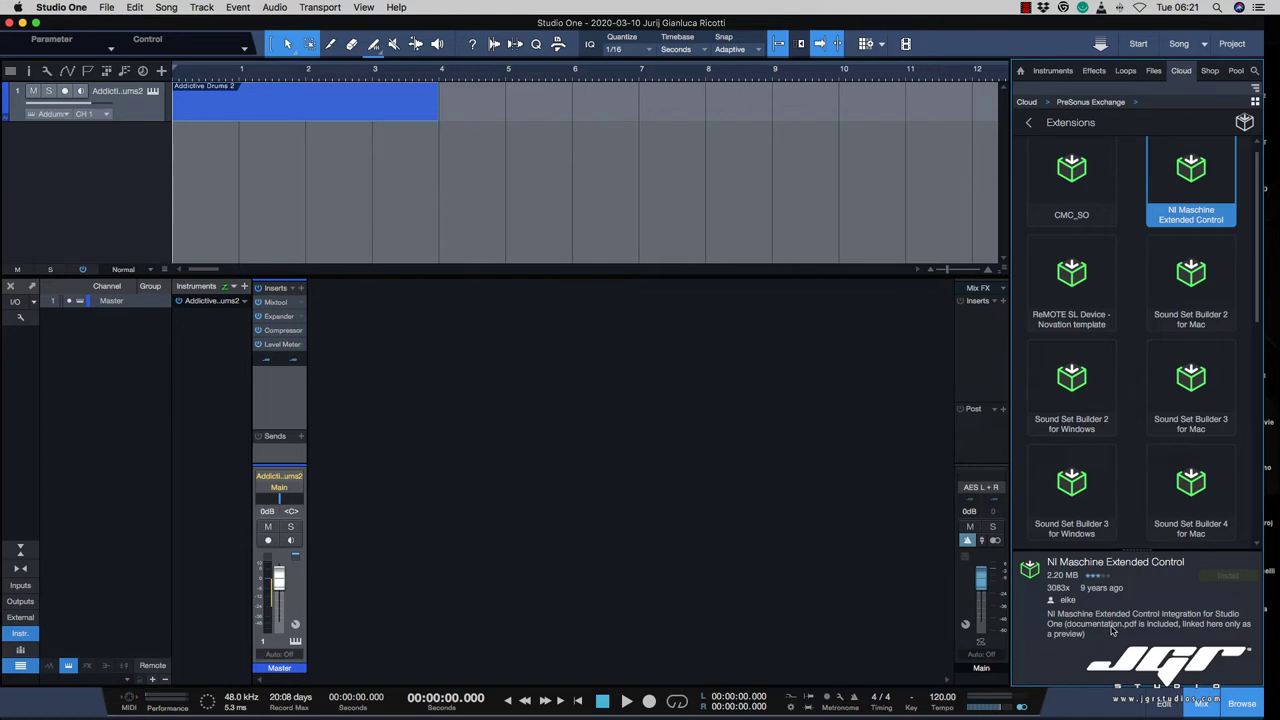
pyautogui.scroll(-2, 1151, 286)
pyautogui.click(1191, 236)
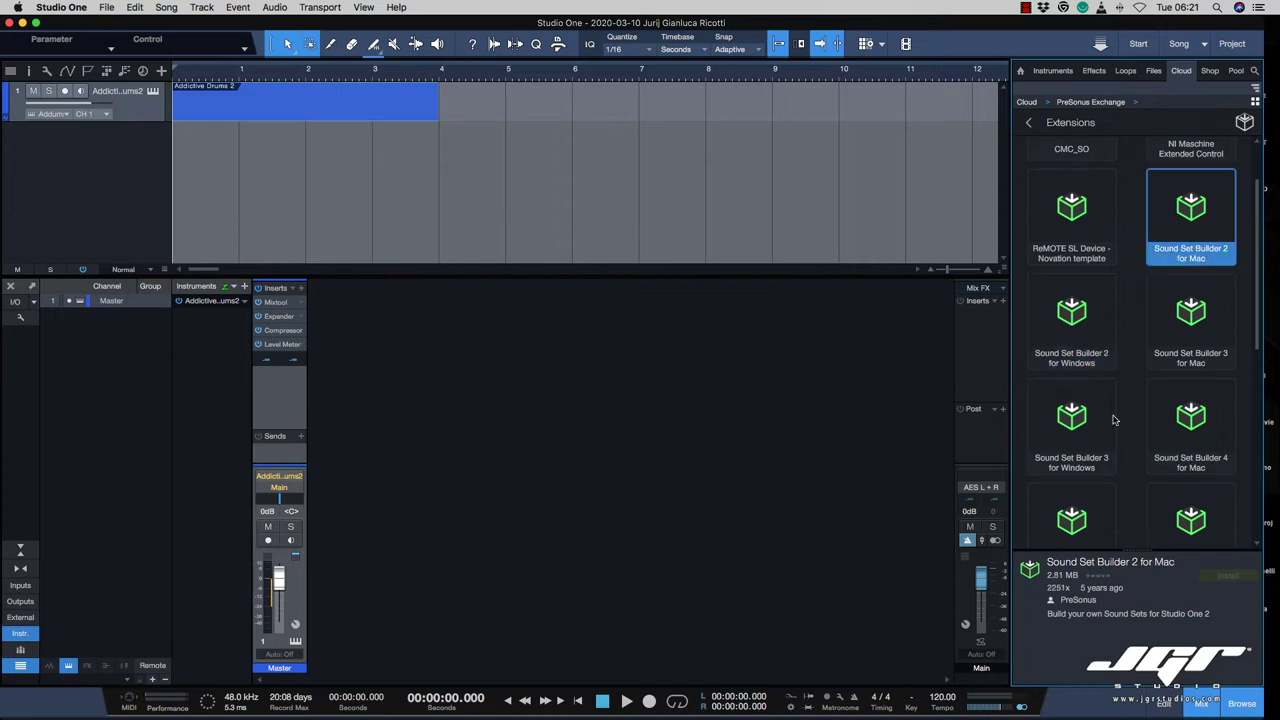
pyautogui.scroll(-2, 1115, 424)
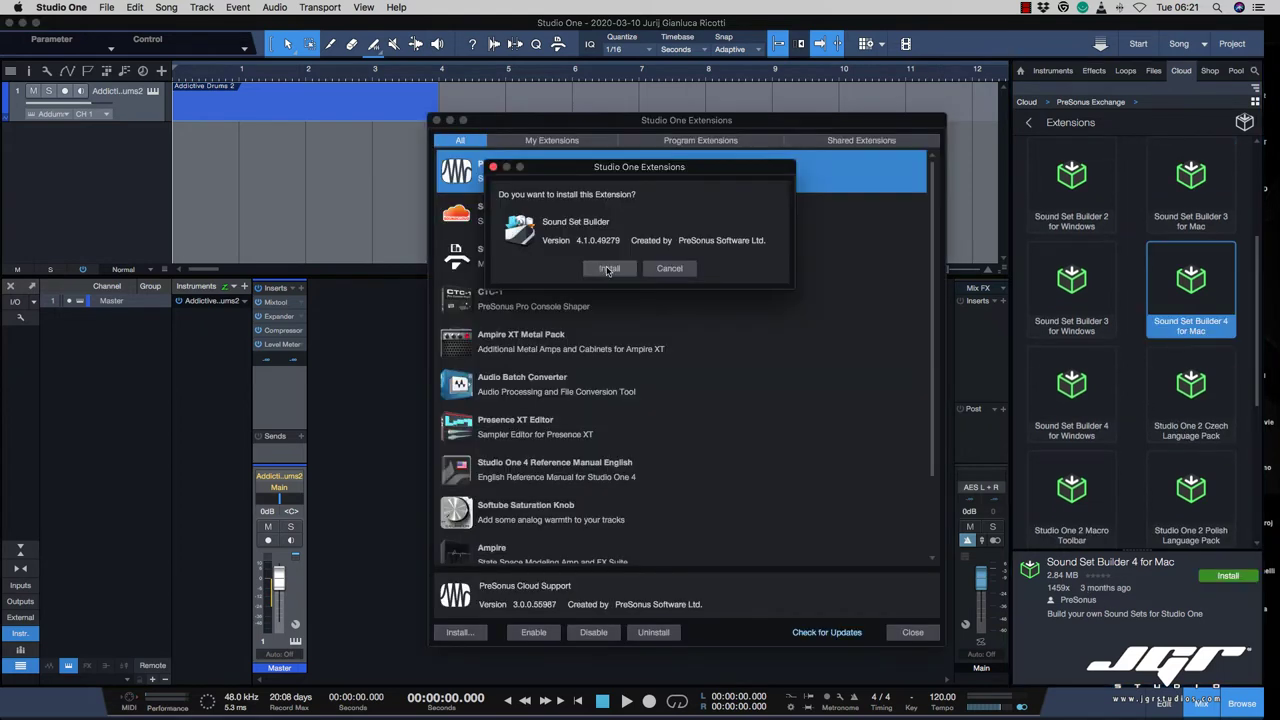
pyautogui.click(607, 269)
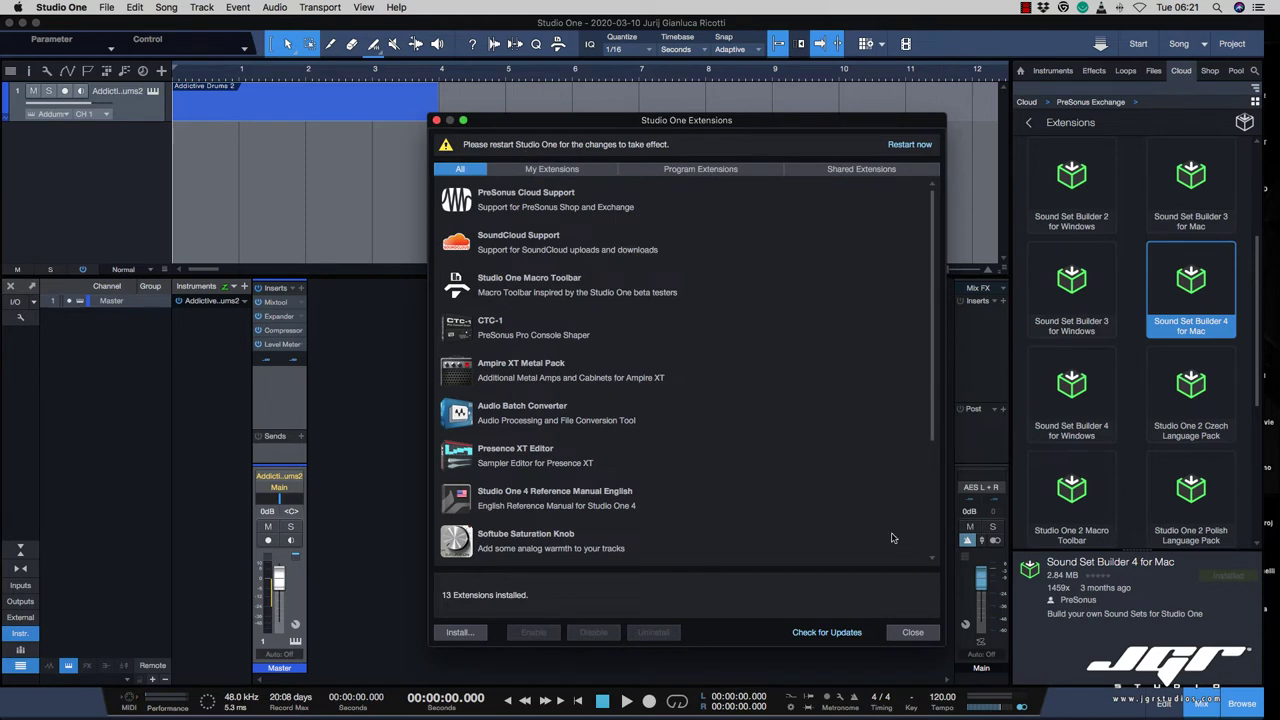
pyautogui.click(914, 632)
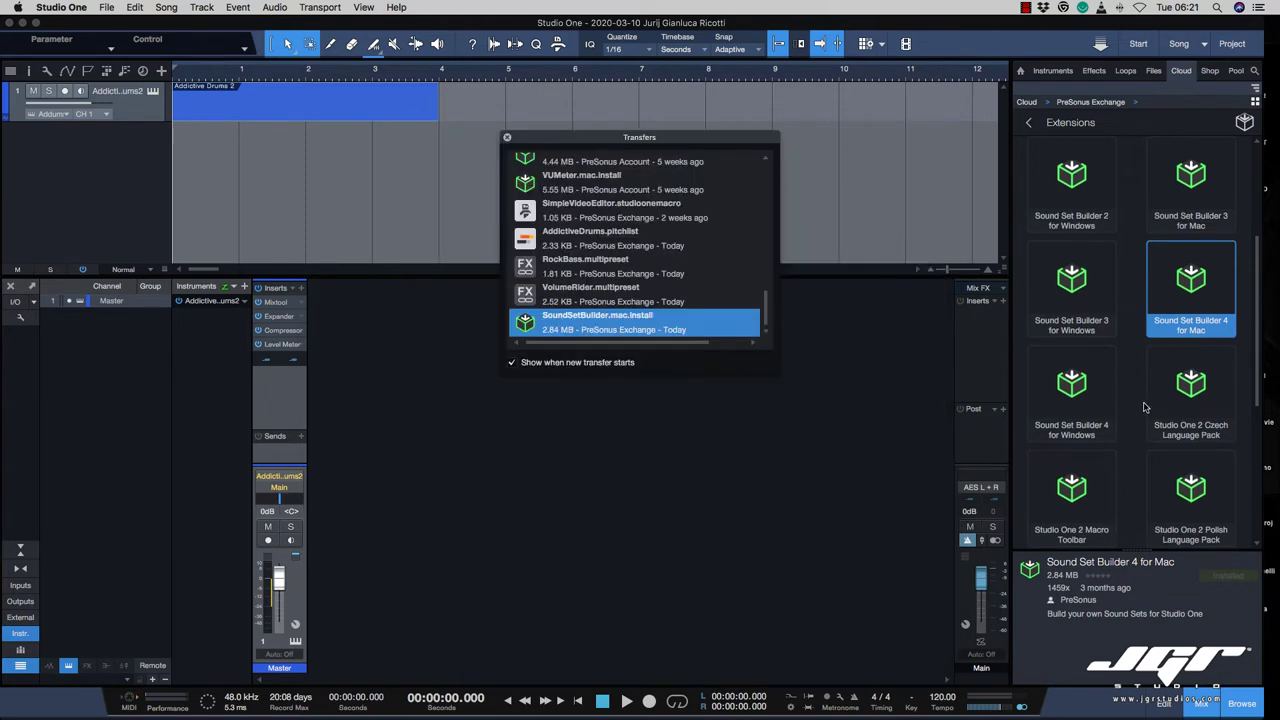
# Step: Examine the contributor folders in the Grooves category of PreSonus Exchange
pyautogui.click(1083, 102)
pyautogui.scroll(-2, 1110, 260)
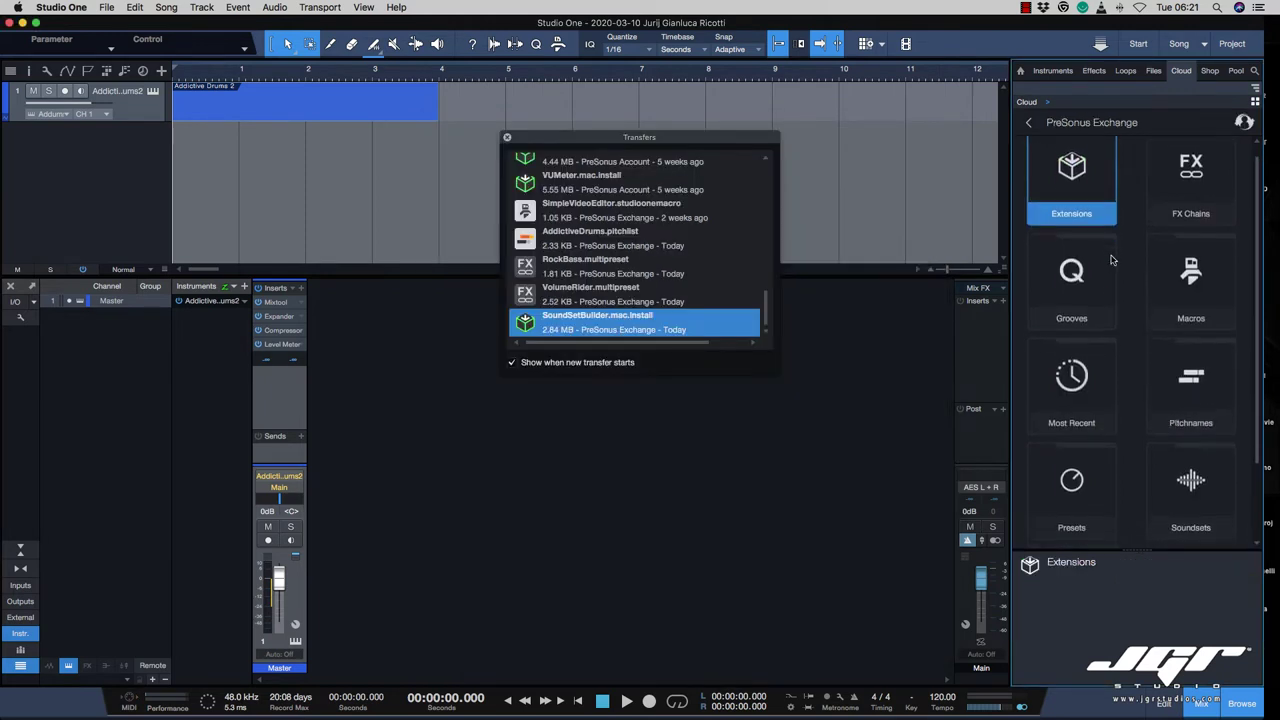
pyautogui.click(1080, 240)
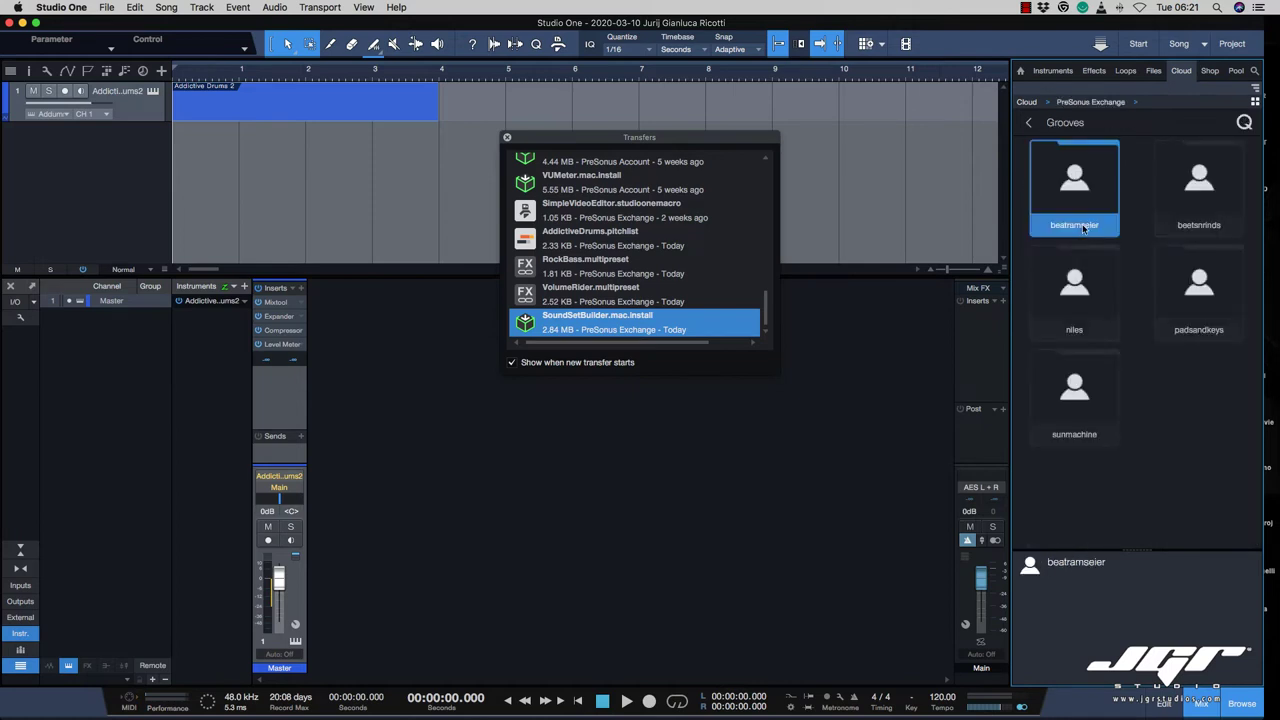
pyautogui.click(1082, 230)
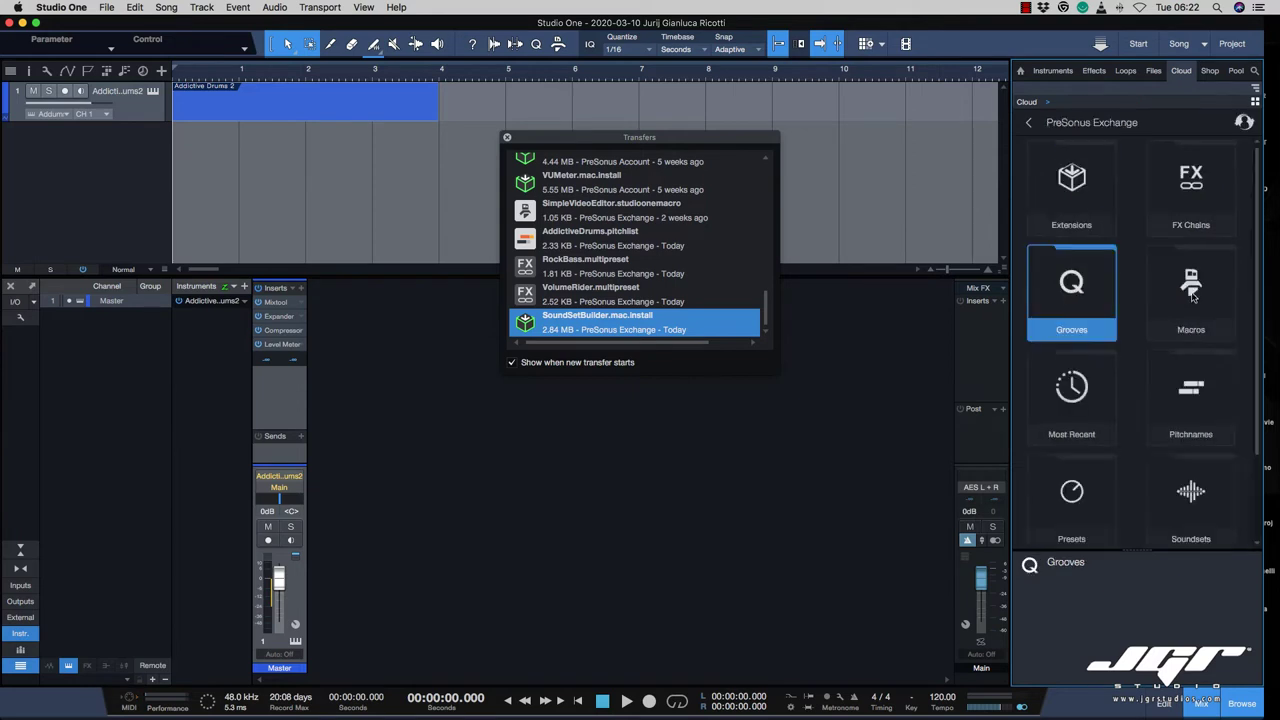
# Step: Open the Macros category of PreSonus Exchange, dismiss the transfer list, and look through the macro folders, including the Arp Scales ones
pyautogui.click(1192, 297)
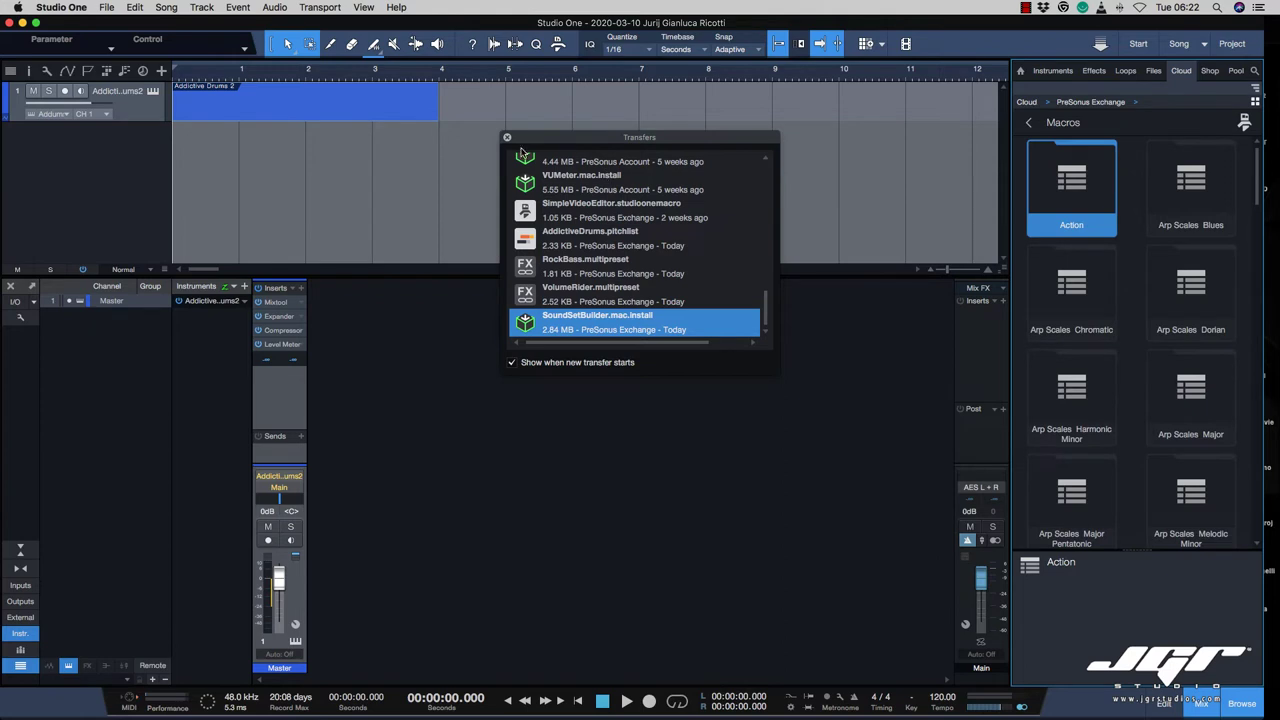
pyautogui.click(507, 137)
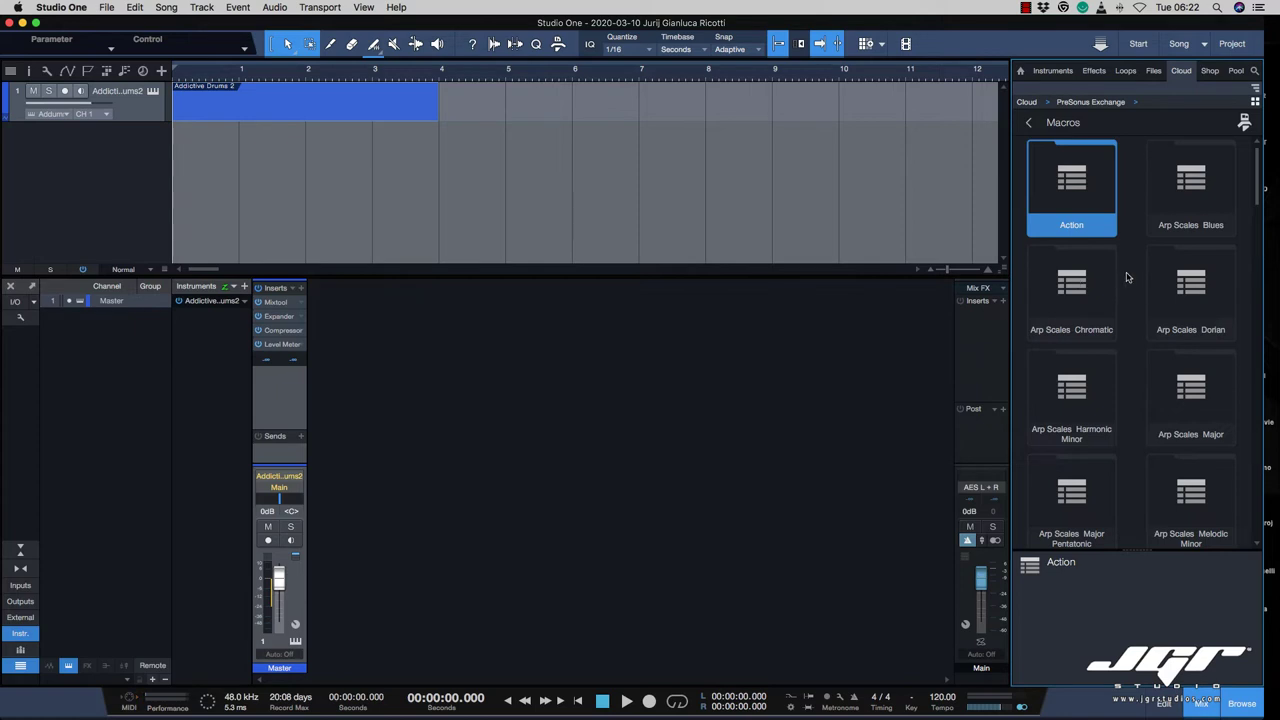
pyautogui.scroll(-10, 1124, 270)
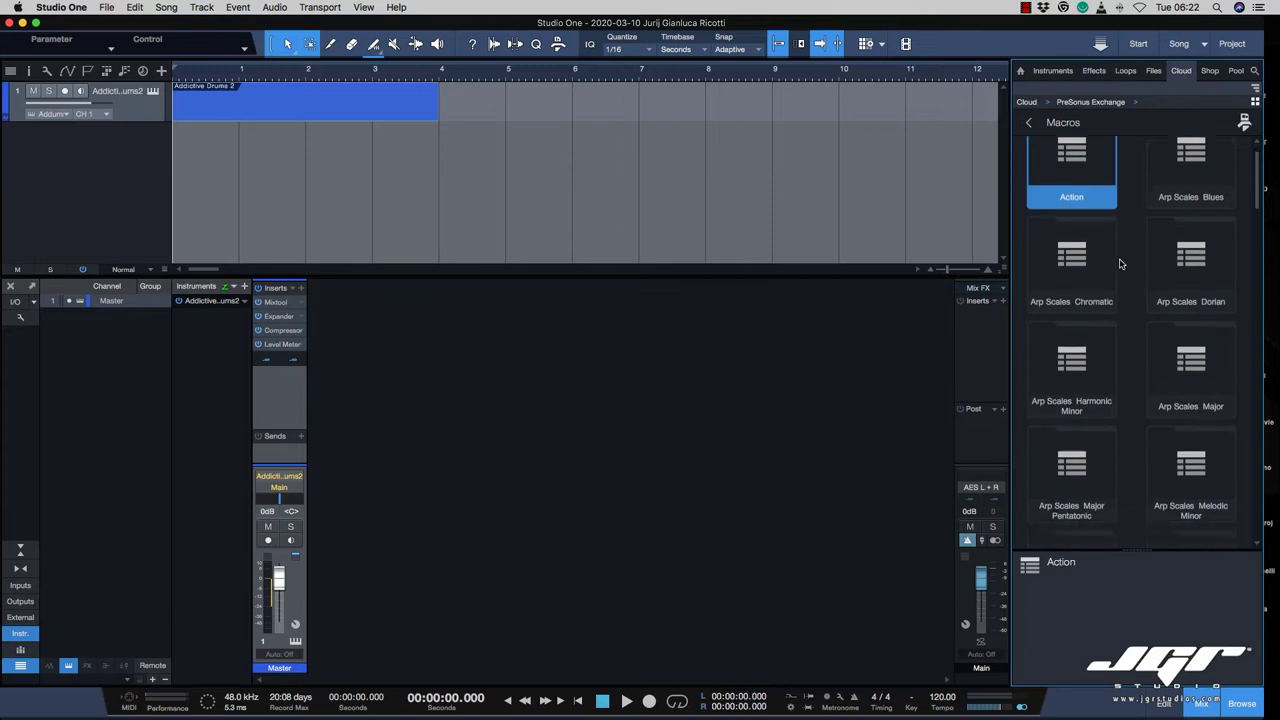
pyautogui.scroll(10, 1120, 264)
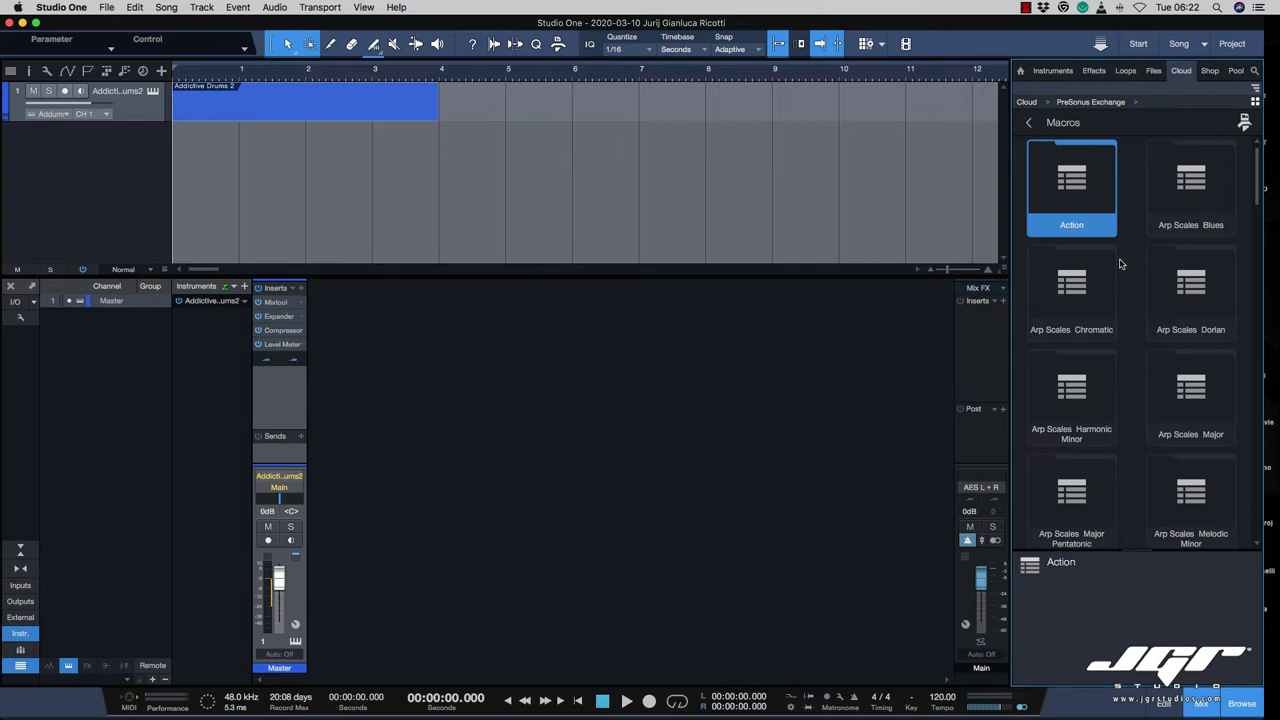
pyautogui.scroll(-3, 1115, 268)
pyautogui.scroll(1, 1102, 277)
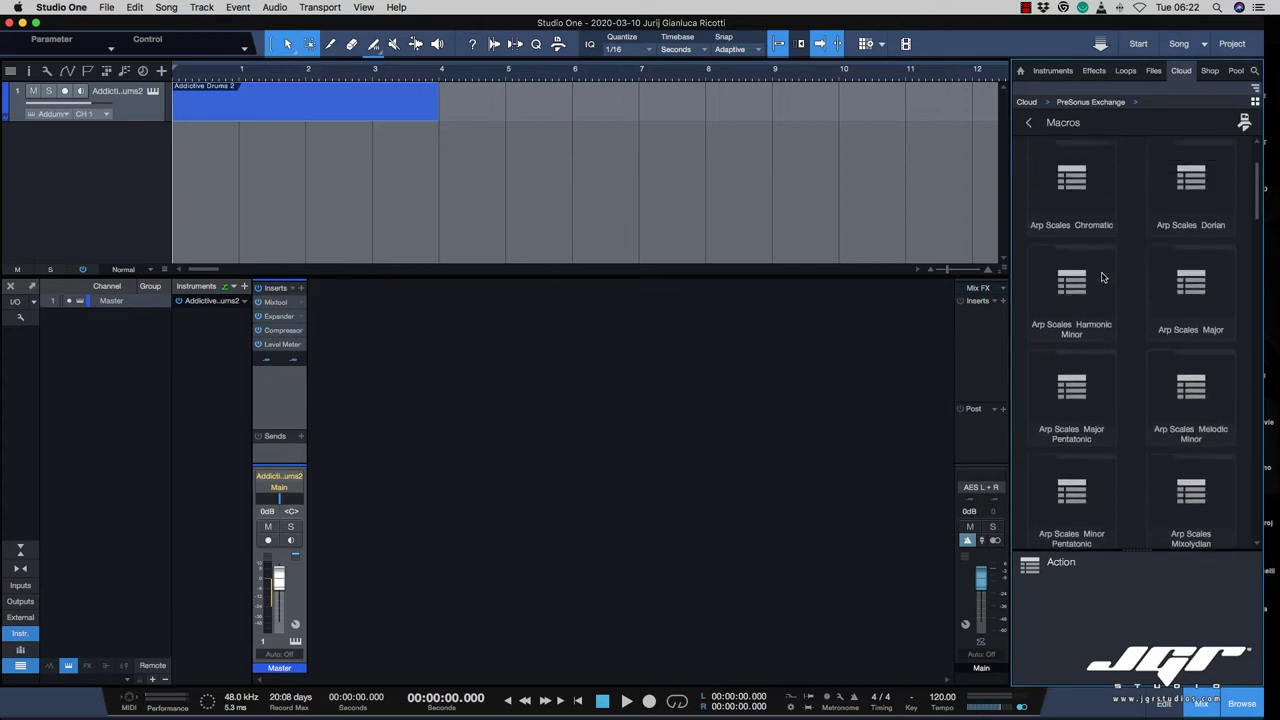
pyautogui.scroll(1, 1102, 277)
pyautogui.click(1172, 316)
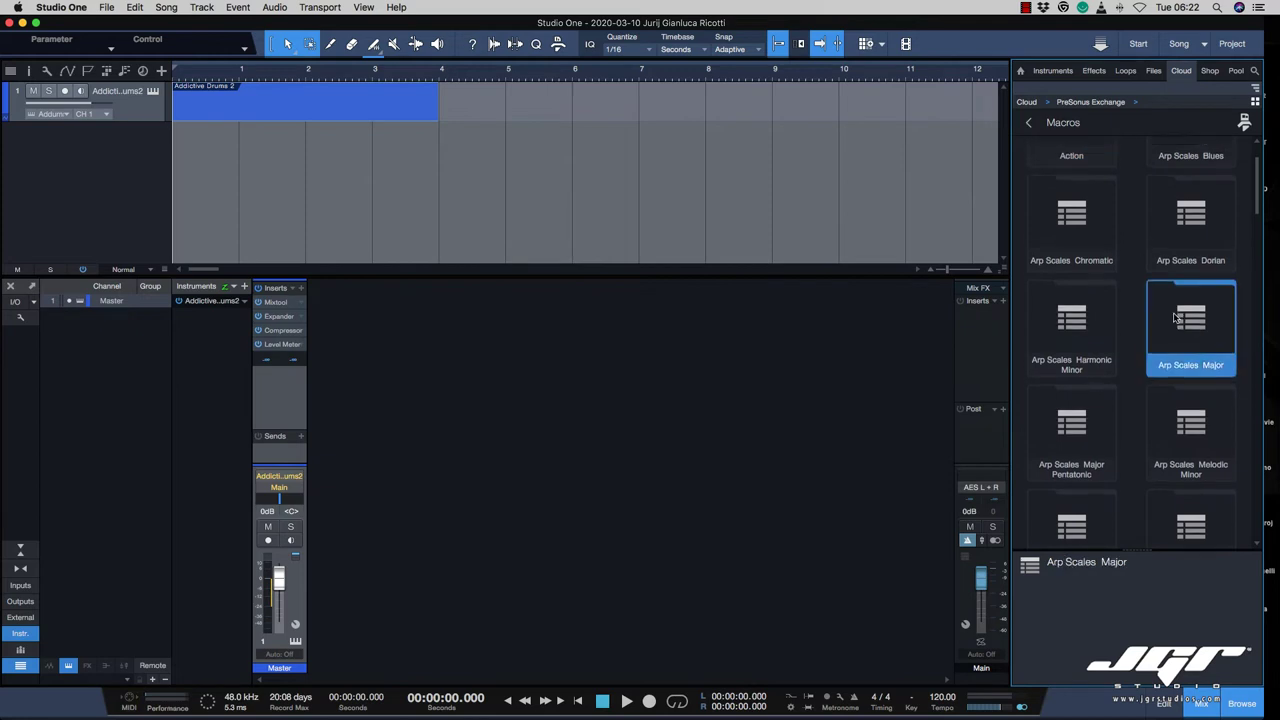
pyautogui.scroll(1, 1178, 320)
pyautogui.click(1196, 284)
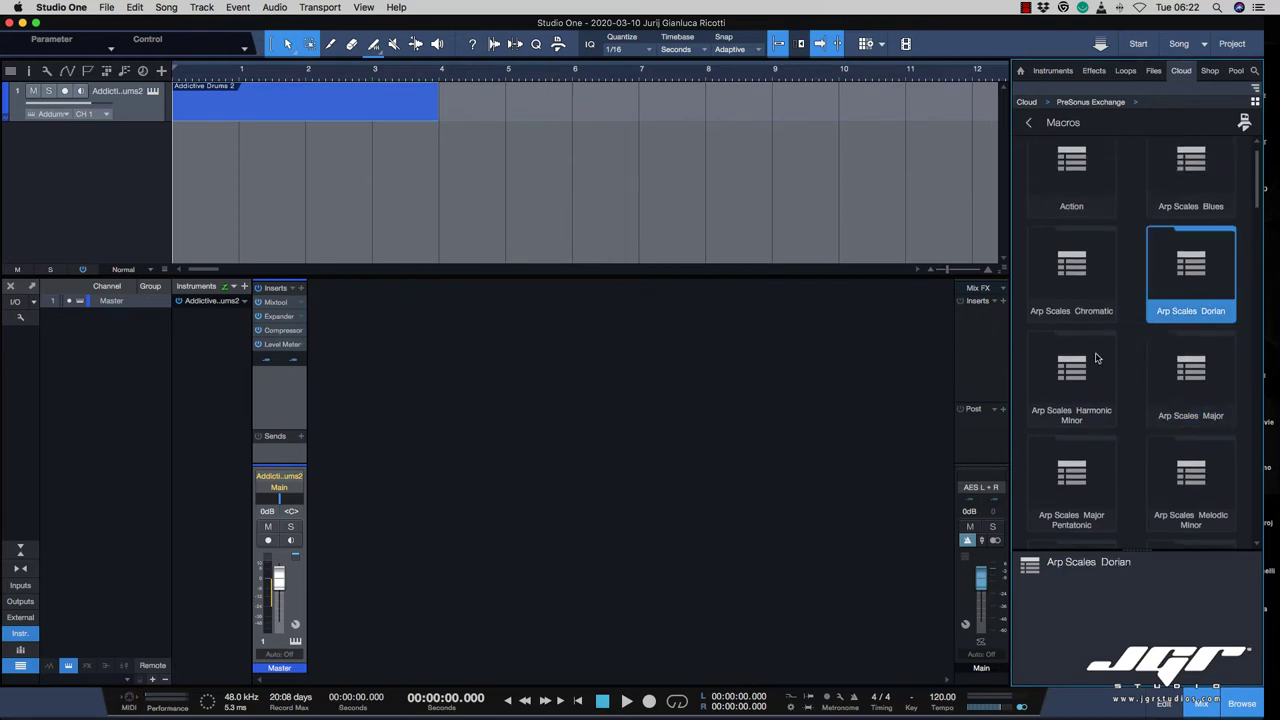
pyautogui.scroll(1, 1090, 418)
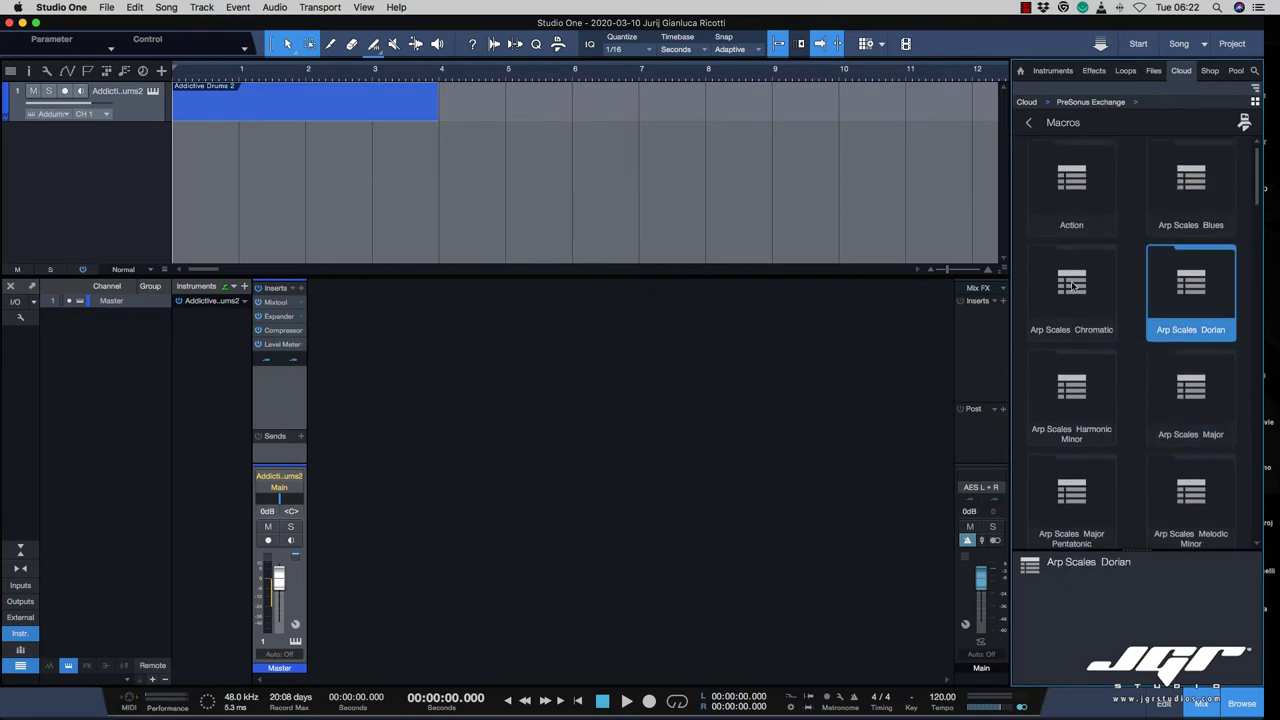
# Step: Examine the multiple snippets macro in the Action folder and return to the list of macro folders
pyautogui.doubleClick(1074, 226)
pyautogui.click(1064, 230)
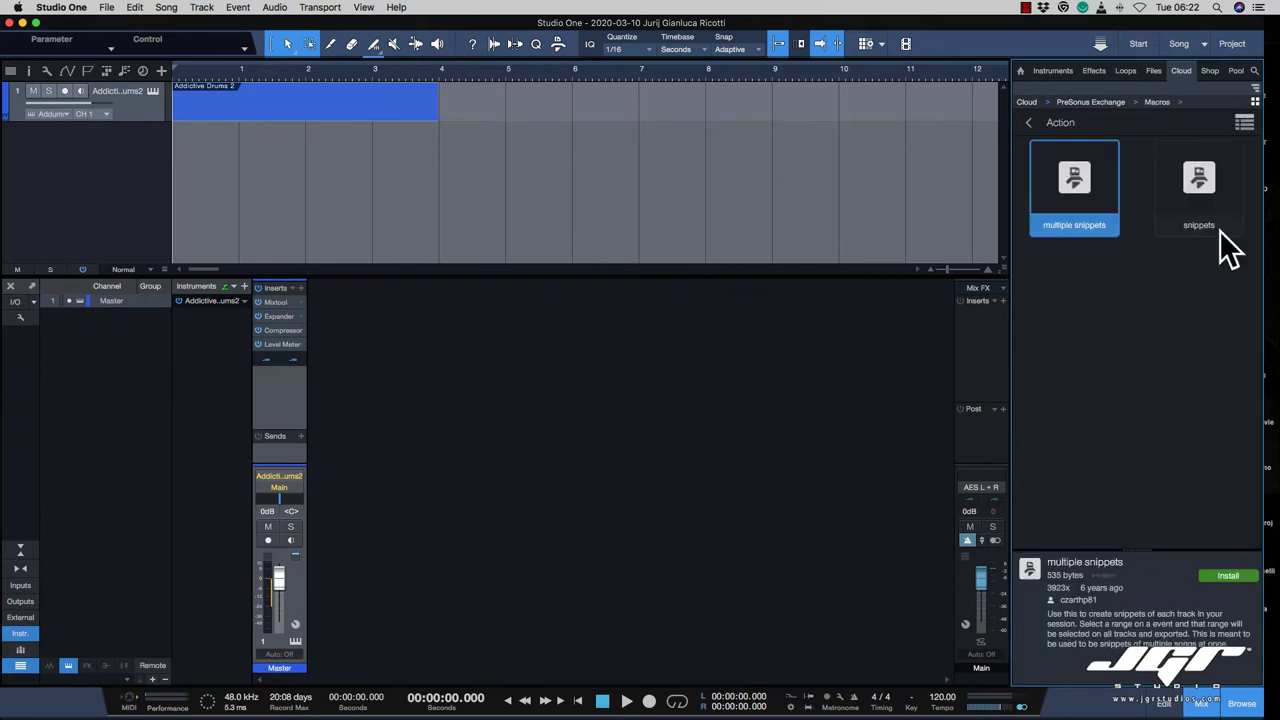
pyautogui.click(1029, 122)
pyautogui.scroll(-5, 1186, 255)
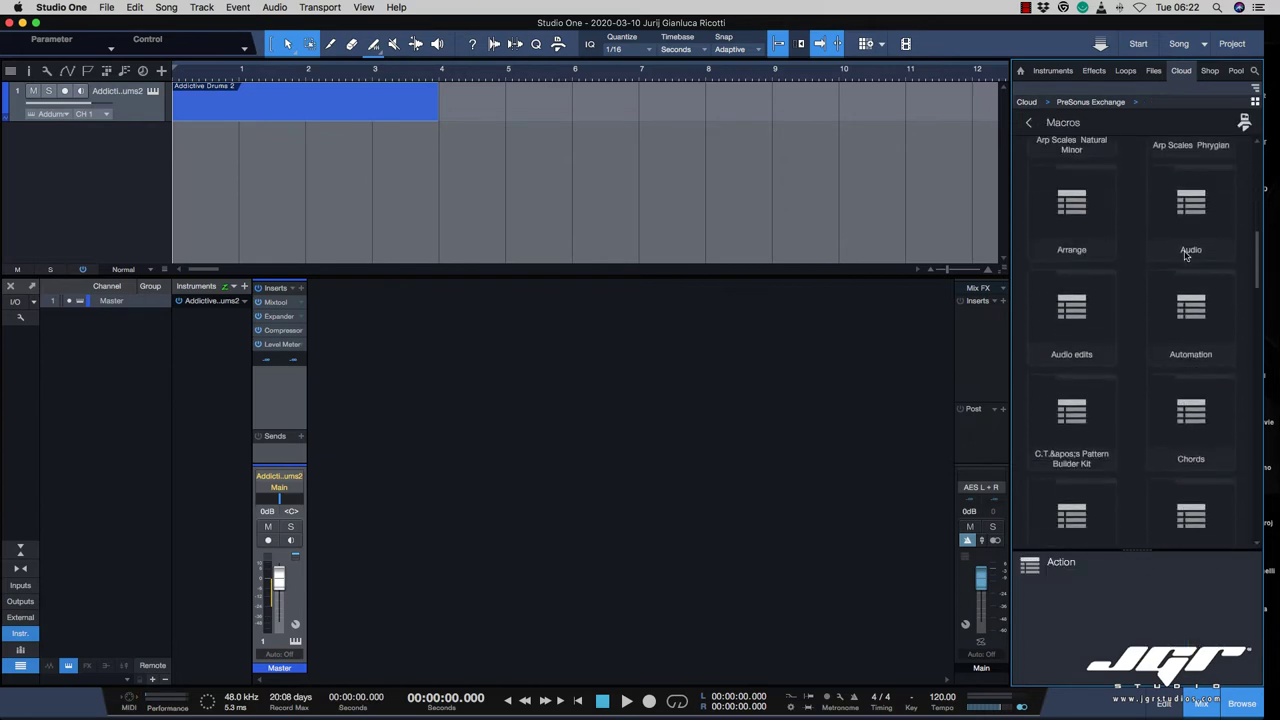
# Step: Examine the Align Recording and Bounce and Normalize macros in the Audio folder, and return to the list of macro folders
pyautogui.doubleClick(1186, 255)
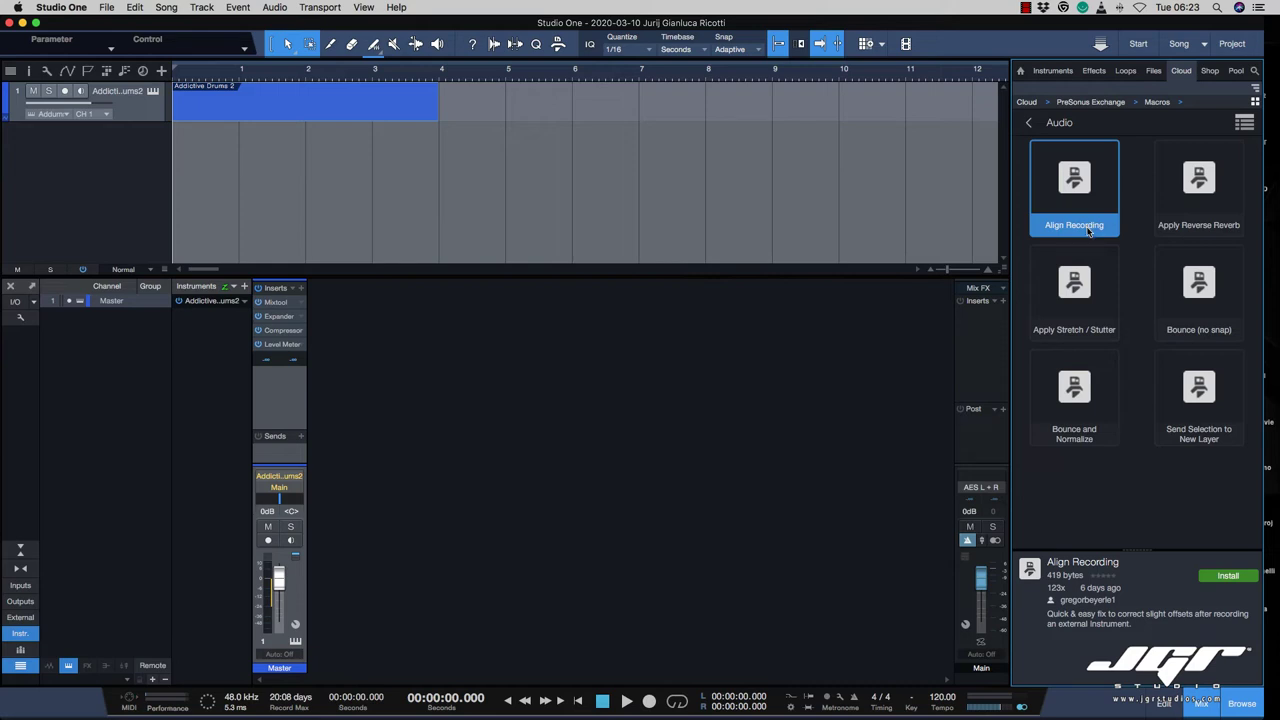
pyautogui.click(1092, 422)
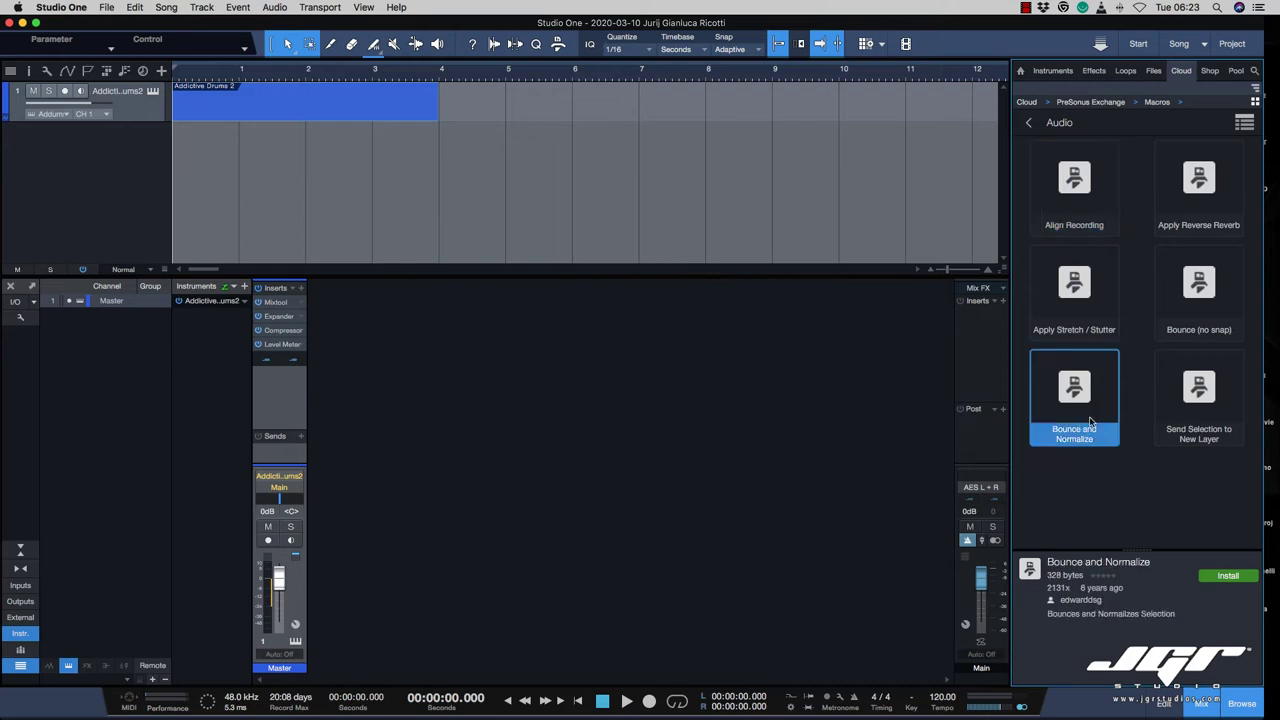
pyautogui.click(1157, 102)
pyautogui.scroll(-8, 1134, 266)
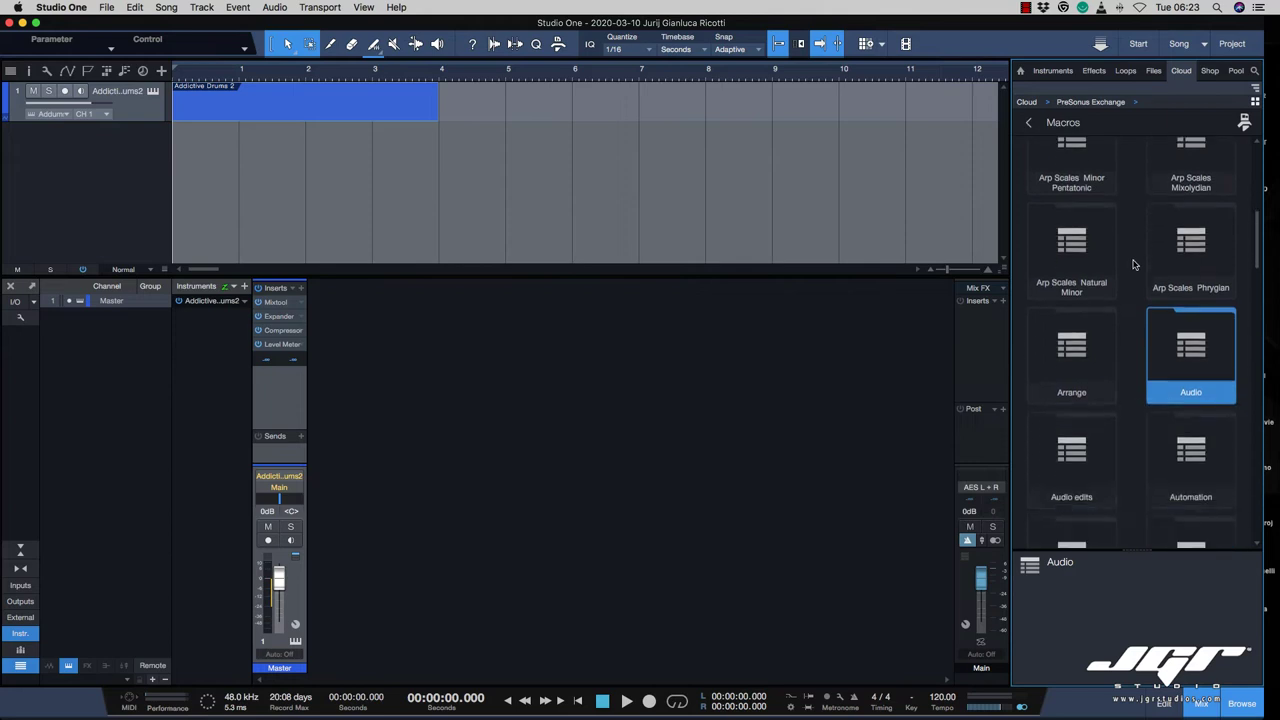
pyautogui.scroll(-10, 1117, 250)
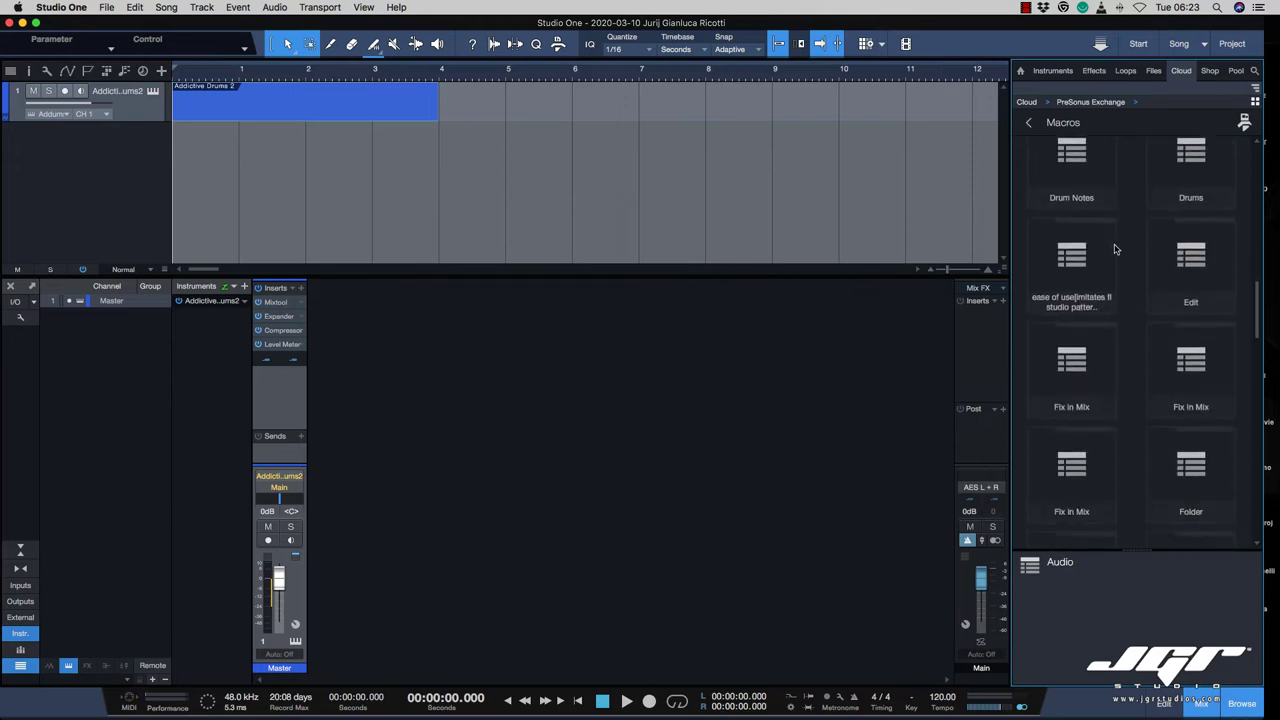
pyautogui.scroll(-5, 1116, 249)
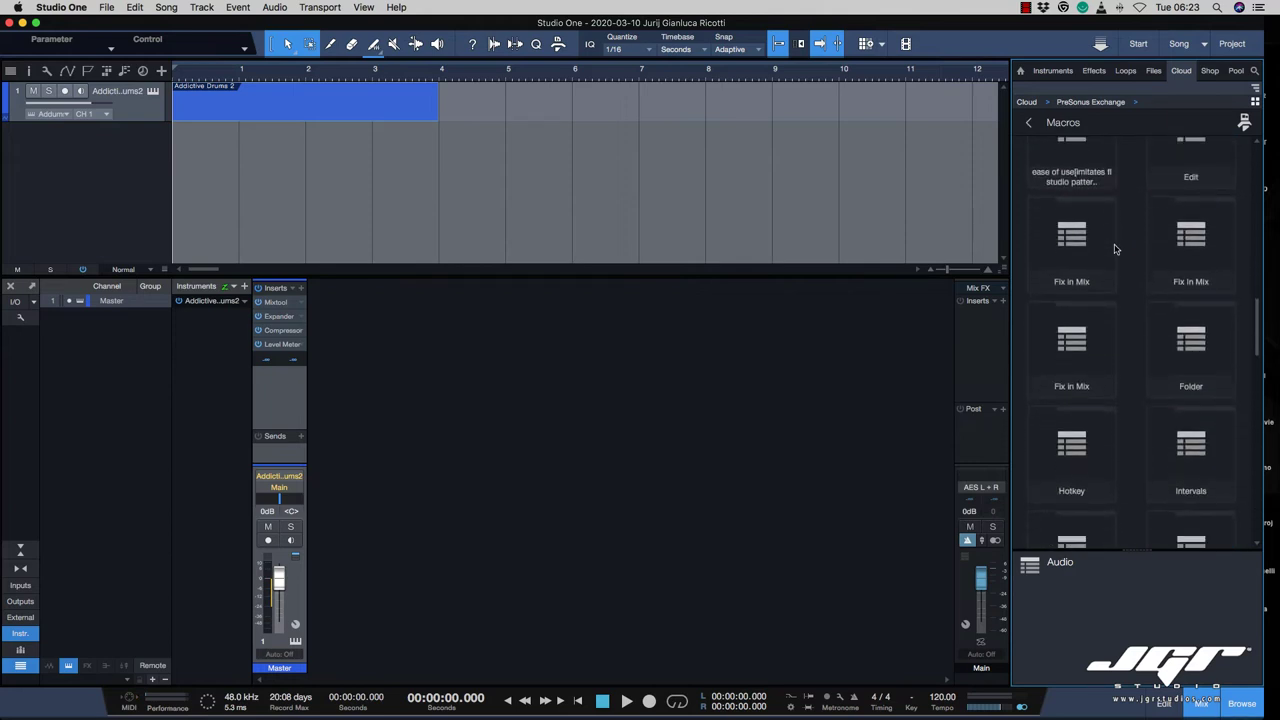
# Step: Show the macro toolbar, and check its list of pages and the Macro Organizer
pyautogui.click(562, 43)
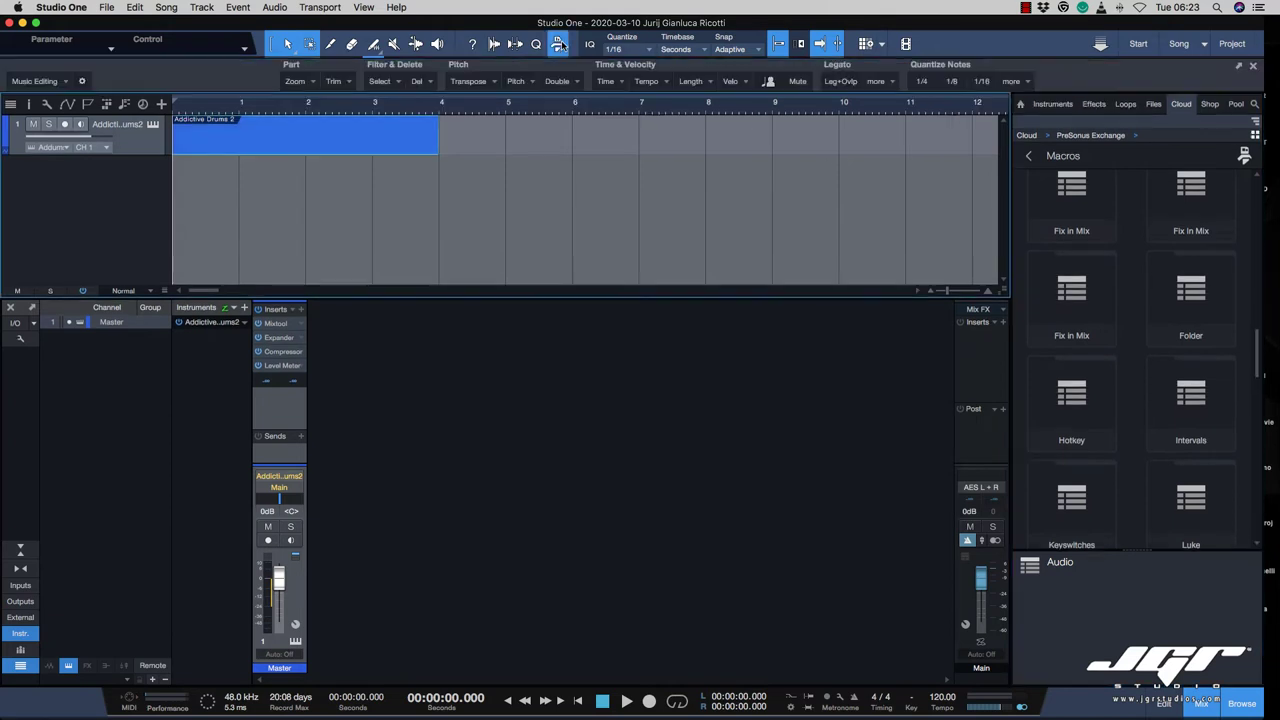
pyautogui.click(66, 82)
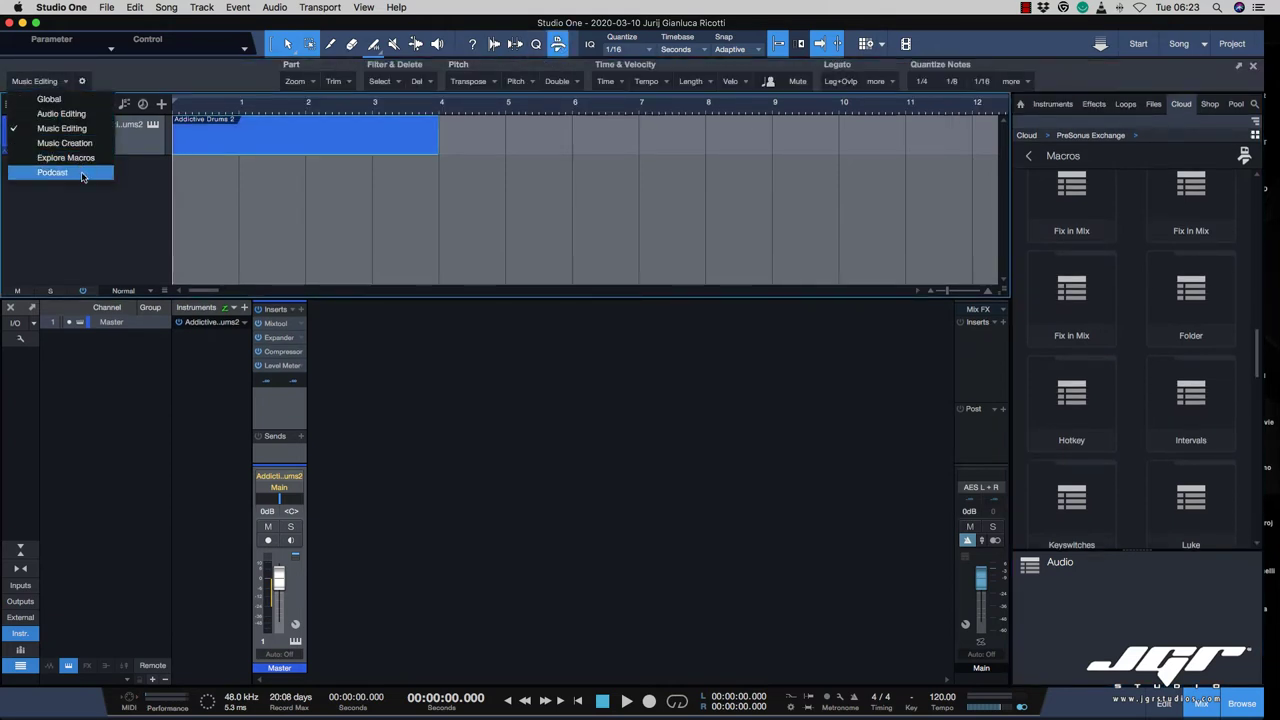
pyautogui.click(139, 80)
pyautogui.click(84, 84)
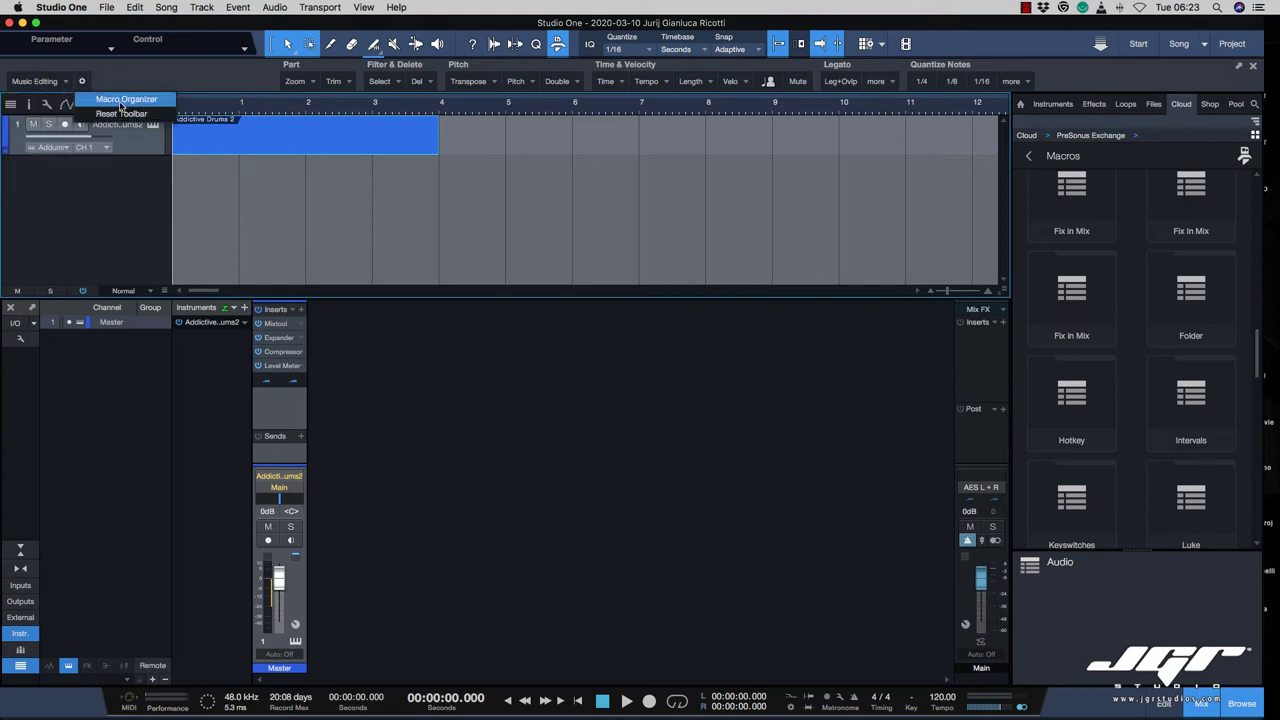
pyautogui.click(123, 101)
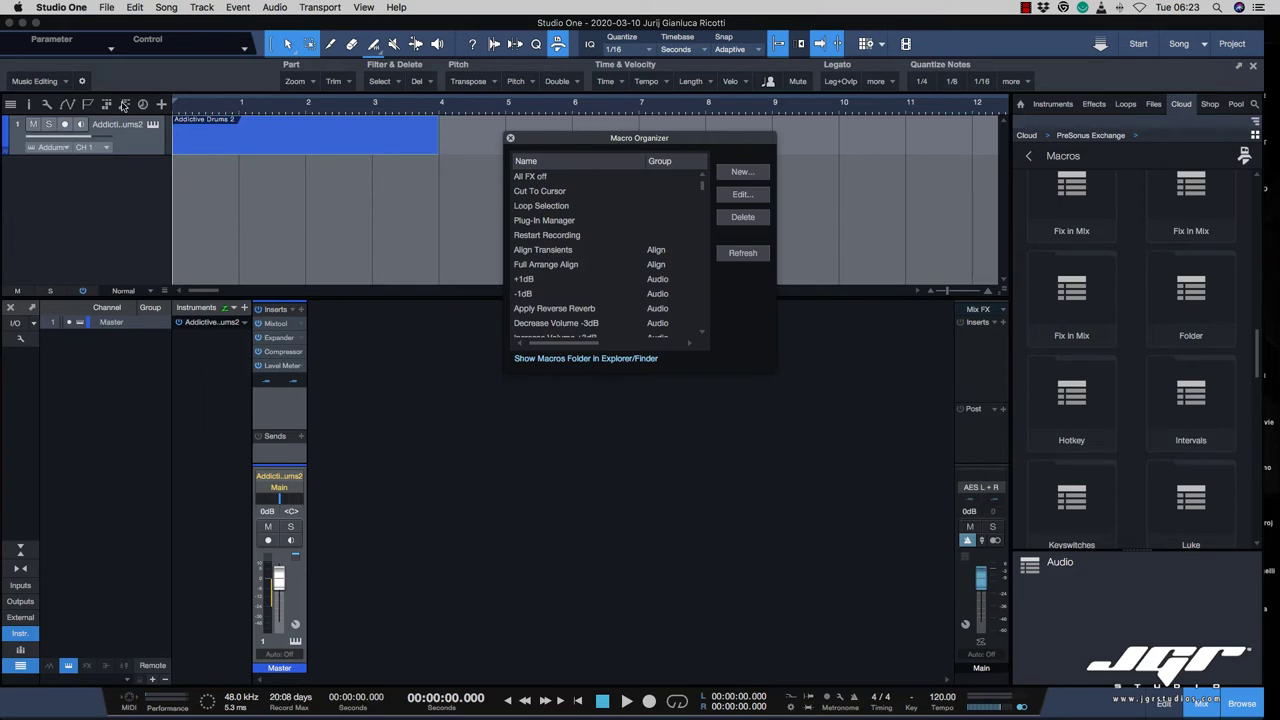
pyautogui.click(510, 138)
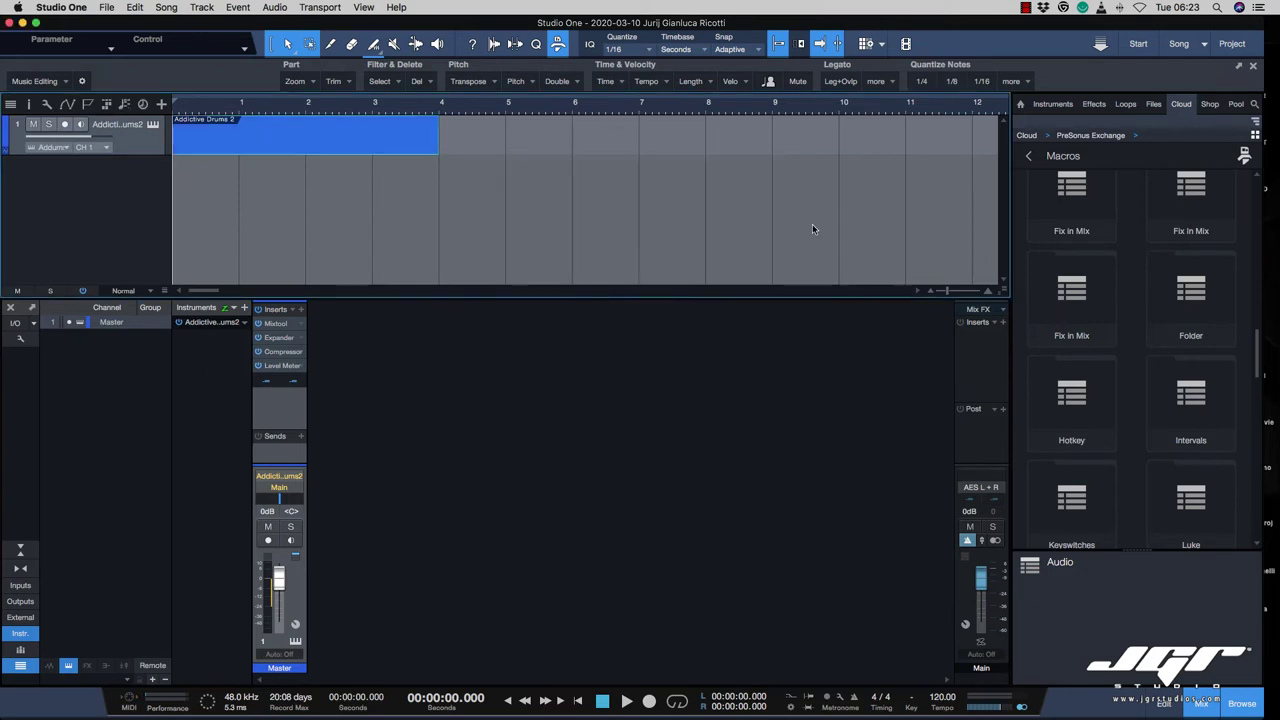
# Step: Examine the Paste & Trim Behind macro in the PT folder and return to the PreSonus Exchange categories
pyautogui.scroll(-1, 1109, 317)
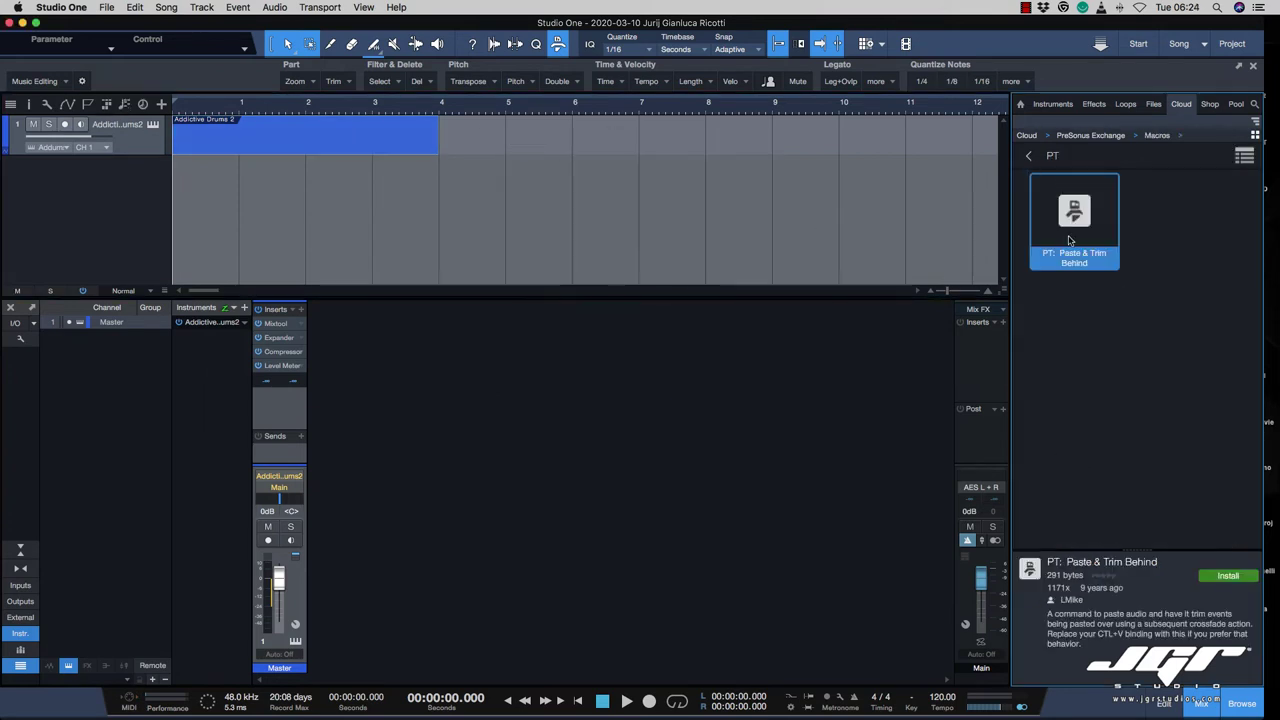
pyautogui.click(1075, 232)
pyautogui.click(1034, 160)
pyautogui.click(1036, 160)
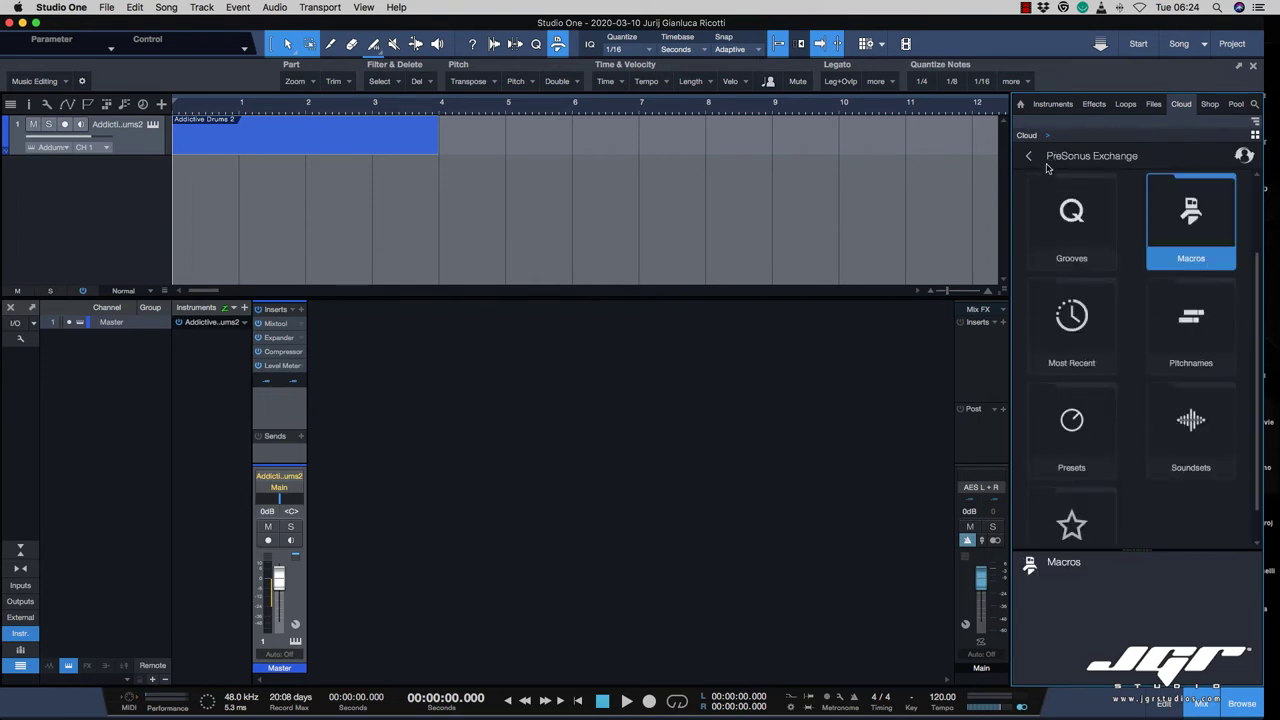
# Step: Examine the Most Recent category, including Addictive drums 2 Mapping, Ampeg_SVT-3_Classic_IR.soundset, and View Console and Scale Arranger
pyautogui.click(1077, 330)
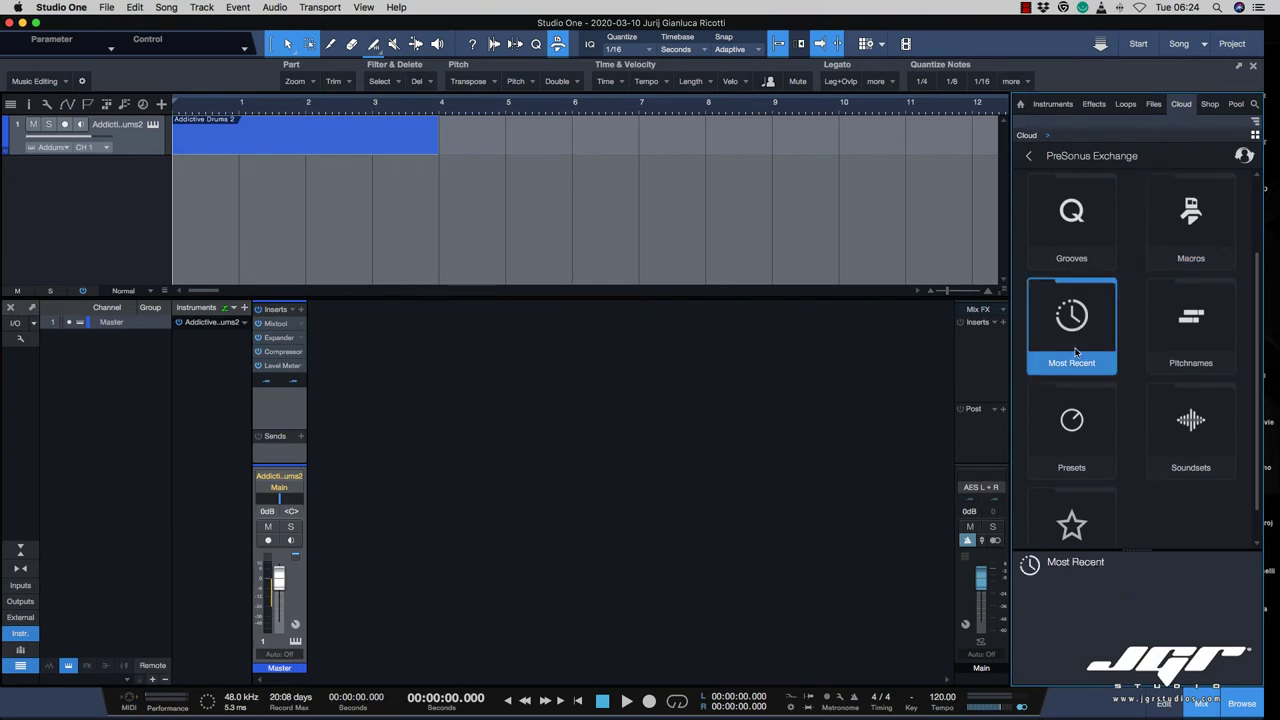
pyautogui.doubleClick(1075, 342)
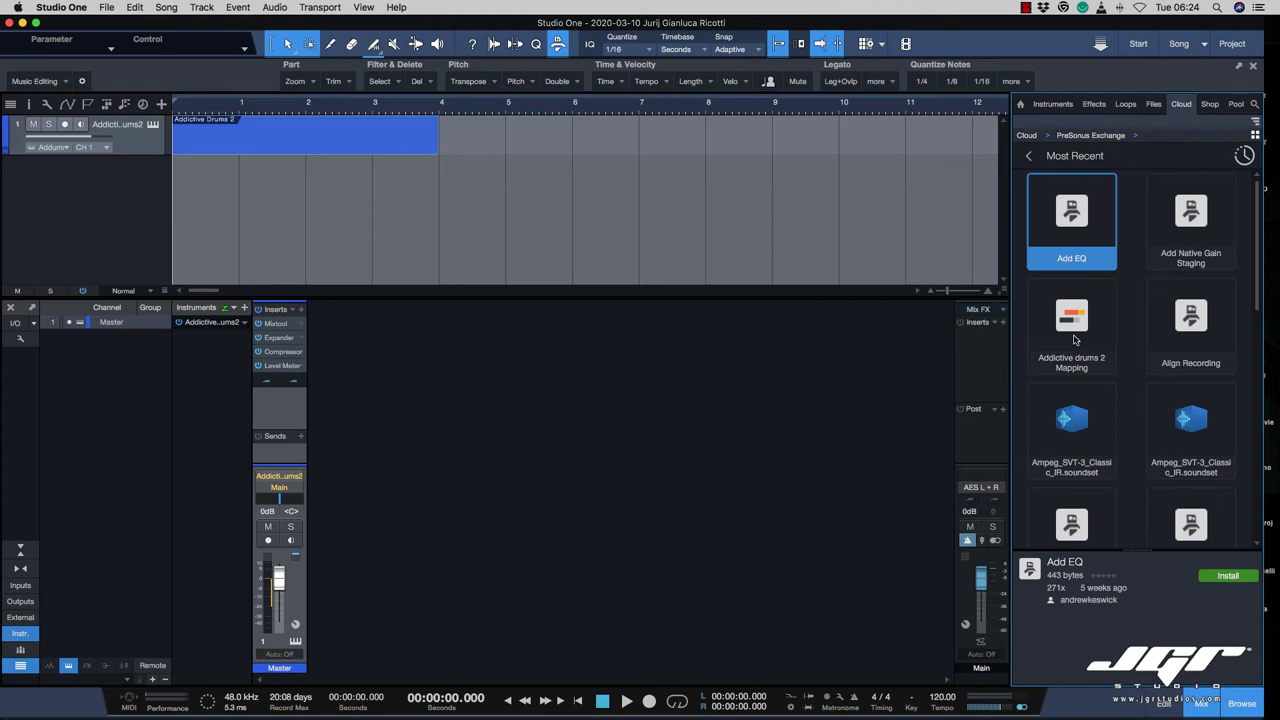
pyautogui.click(1075, 340)
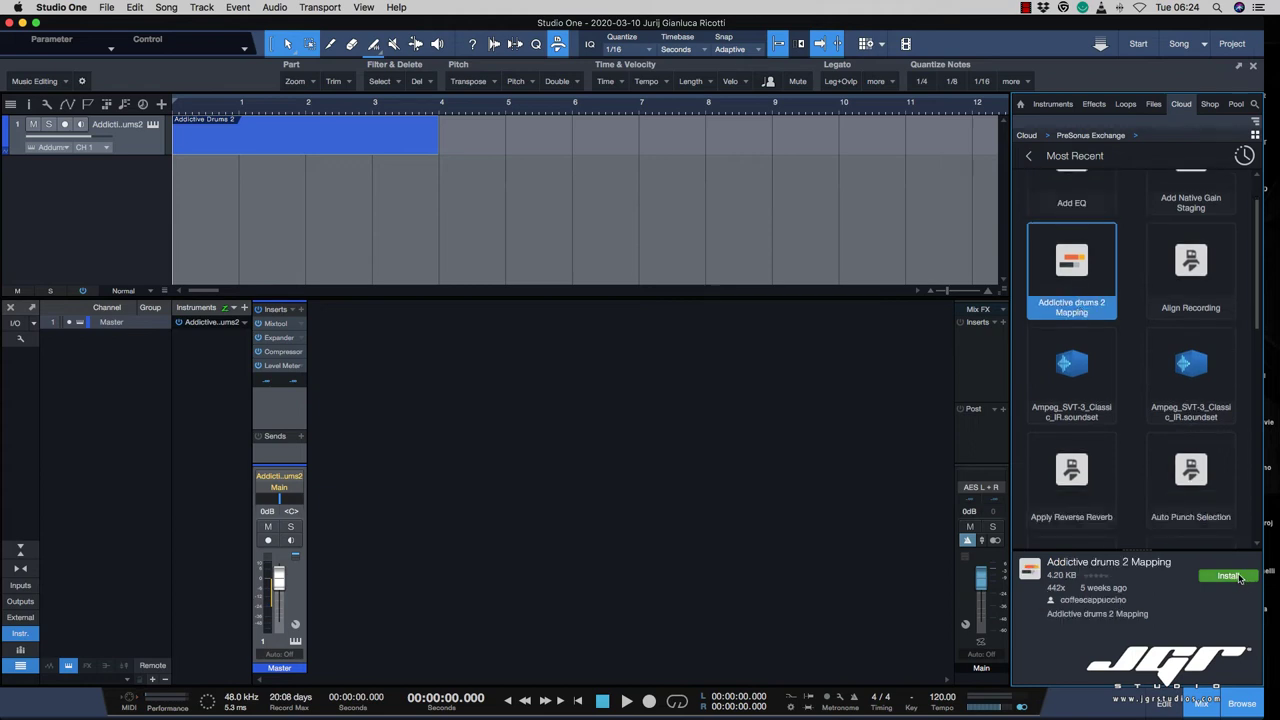
pyautogui.click(1060, 375)
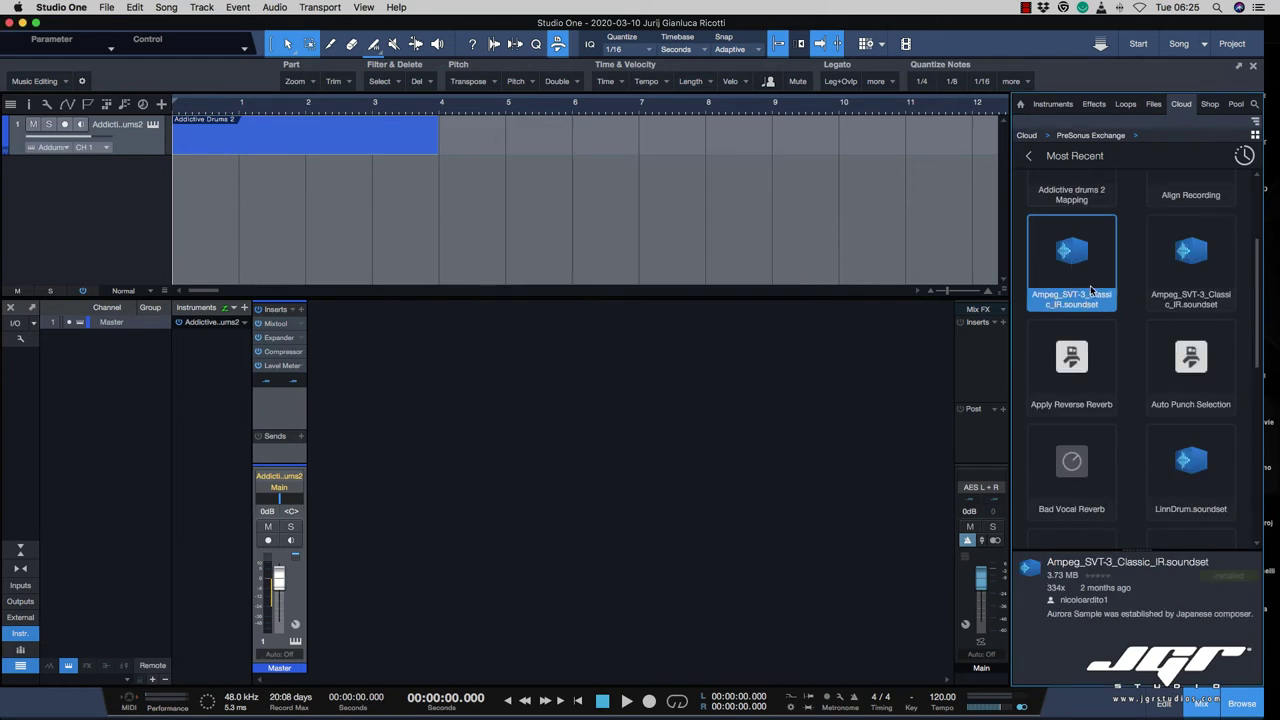
pyautogui.scroll(-10, 1090, 290)
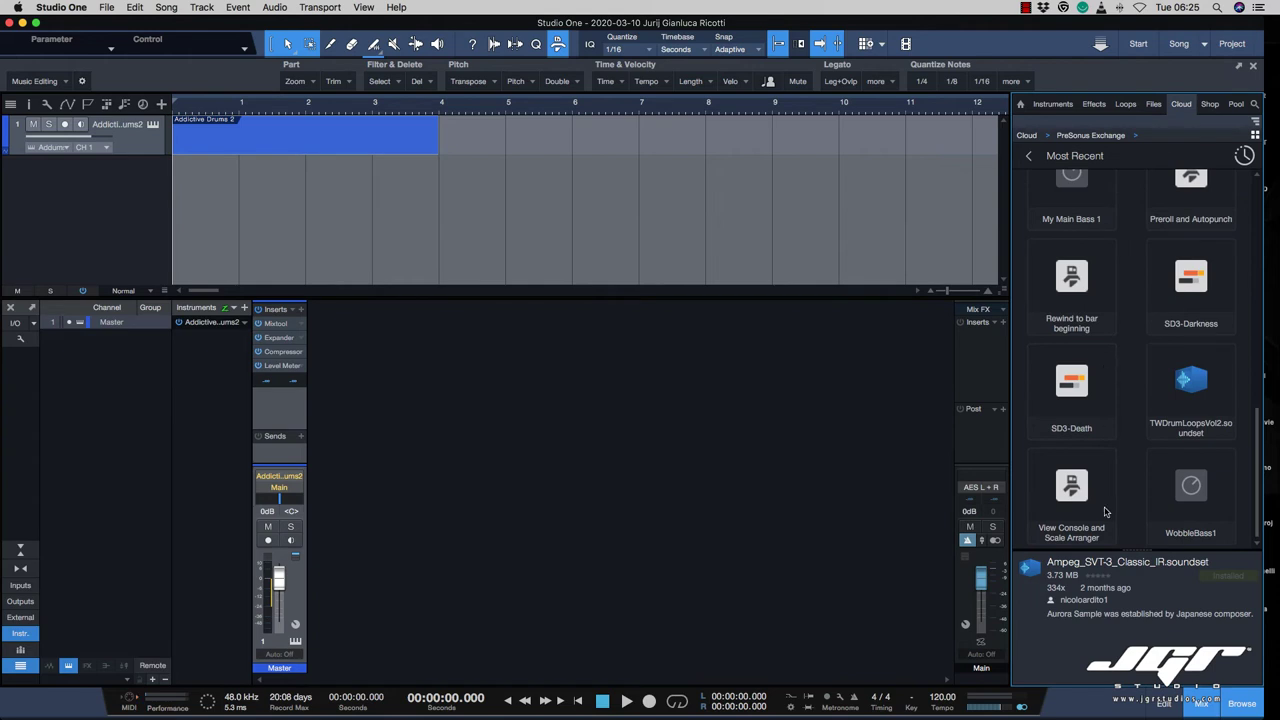
pyautogui.click(1104, 498)
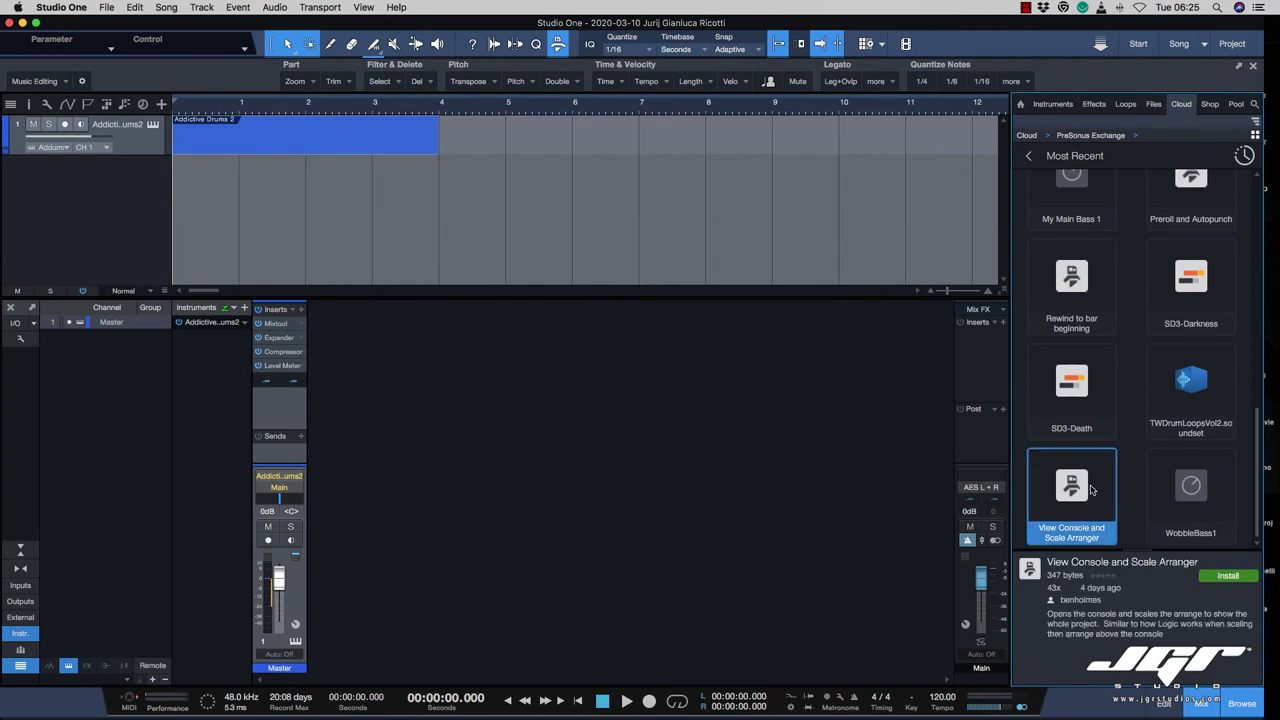
pyautogui.scroll(10, 1091, 489)
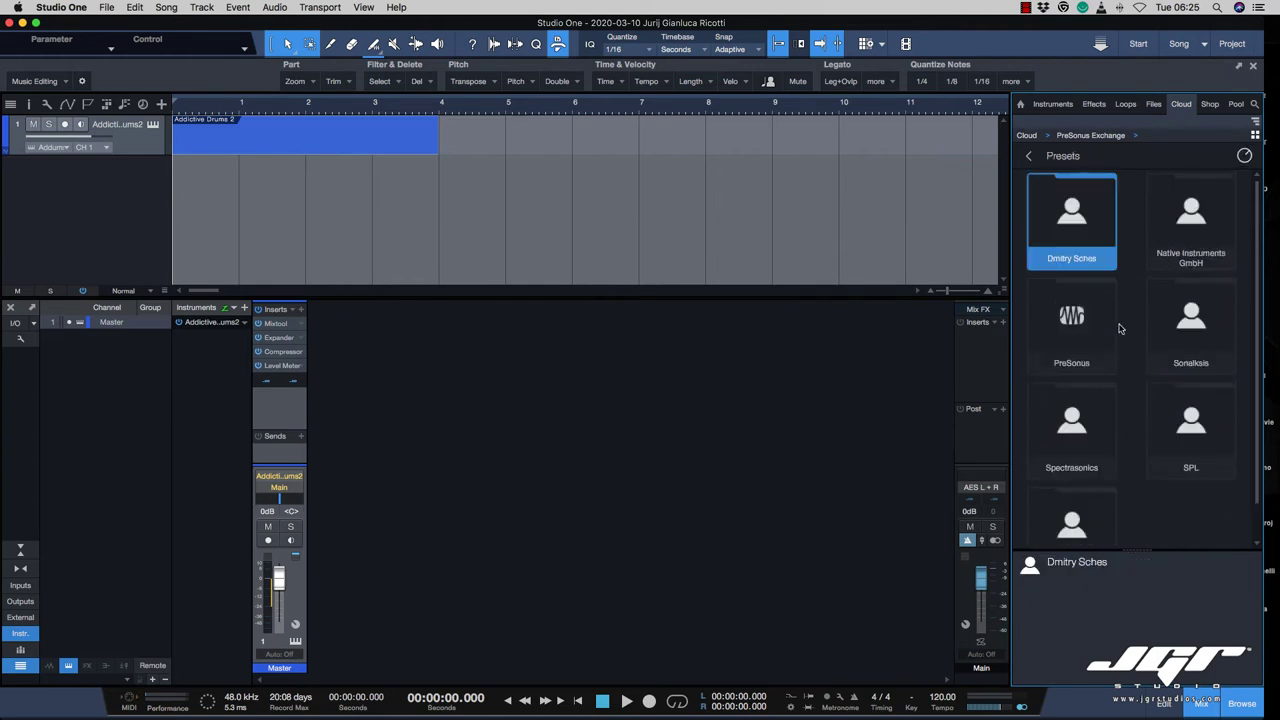
# Step: Examine the vendor folders in the Presets category, including Native Instruments GmbH, and return to the PreSonus Exchange categories
pyautogui.doubleClick(1192, 265)
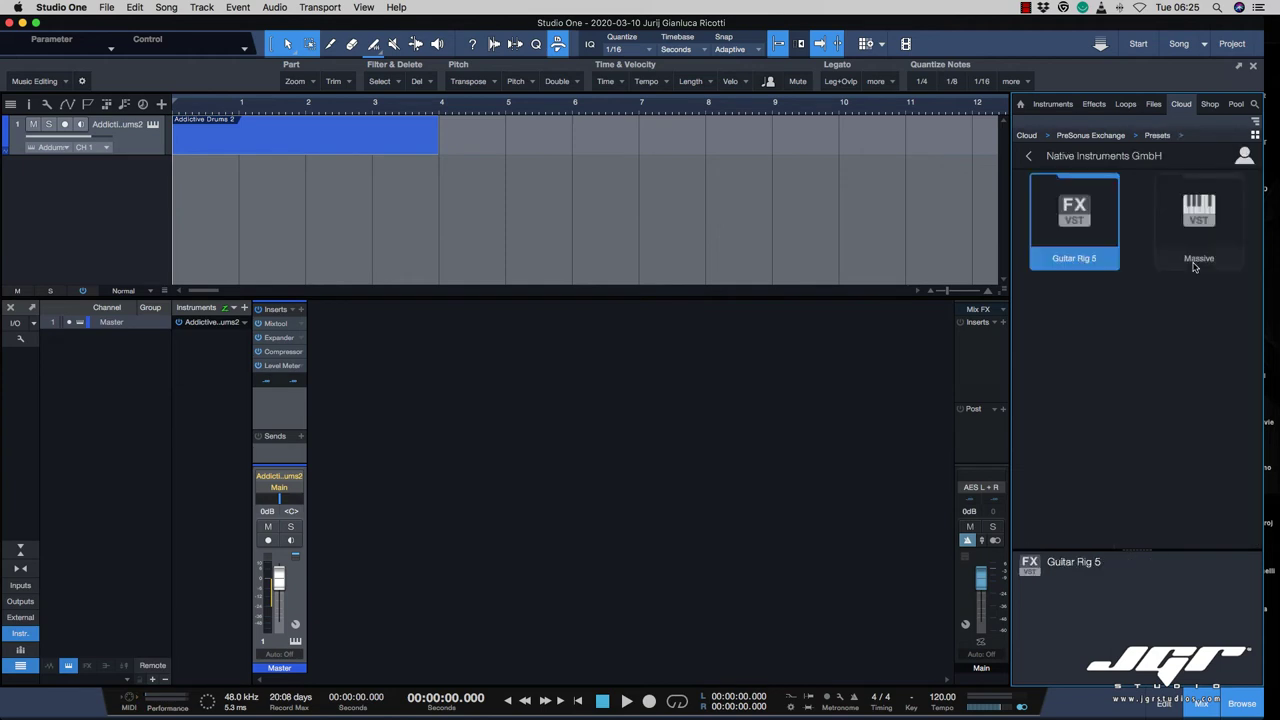
pyautogui.click(1031, 157)
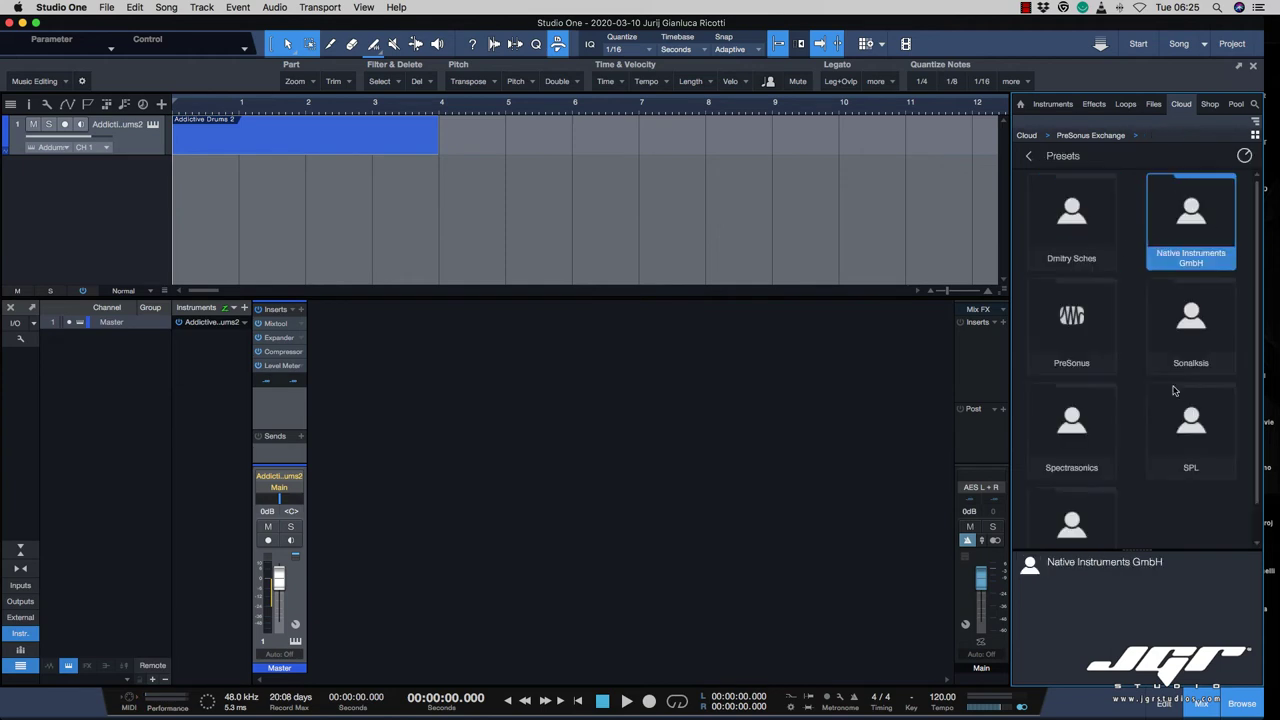
pyautogui.scroll(-2, 1195, 450)
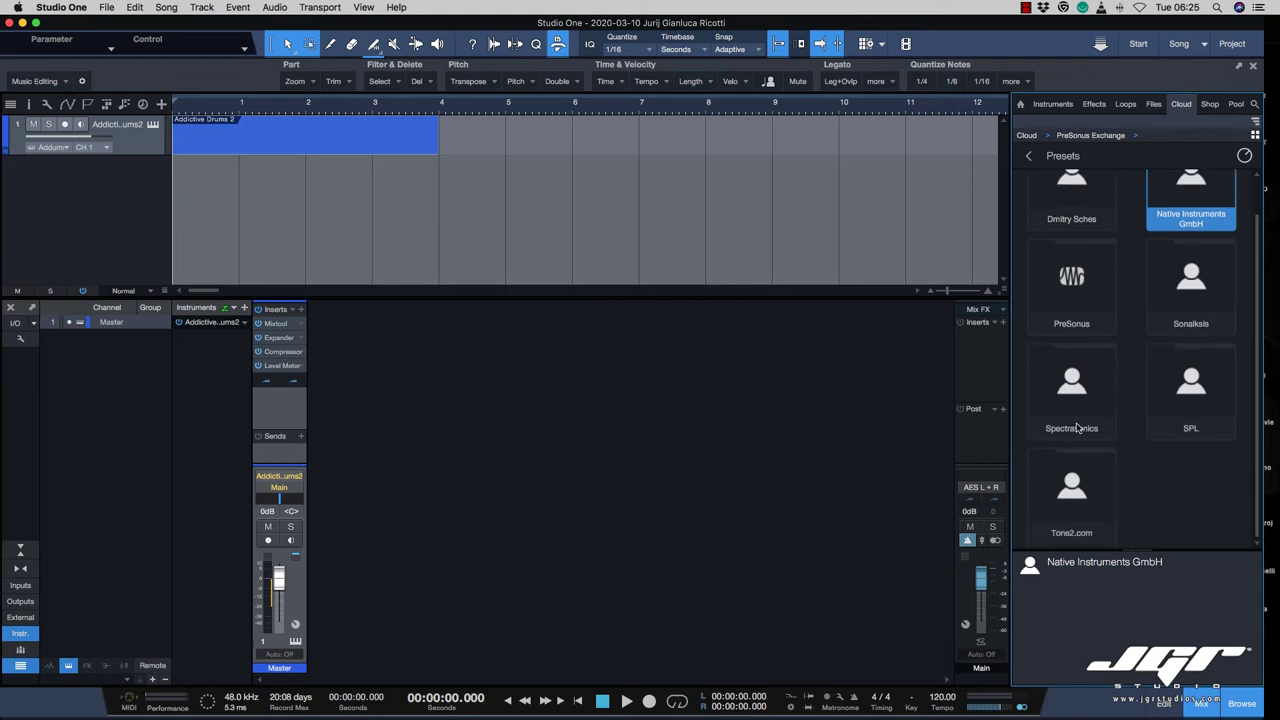
pyautogui.scroll(2, 1078, 428)
pyautogui.click(1029, 156)
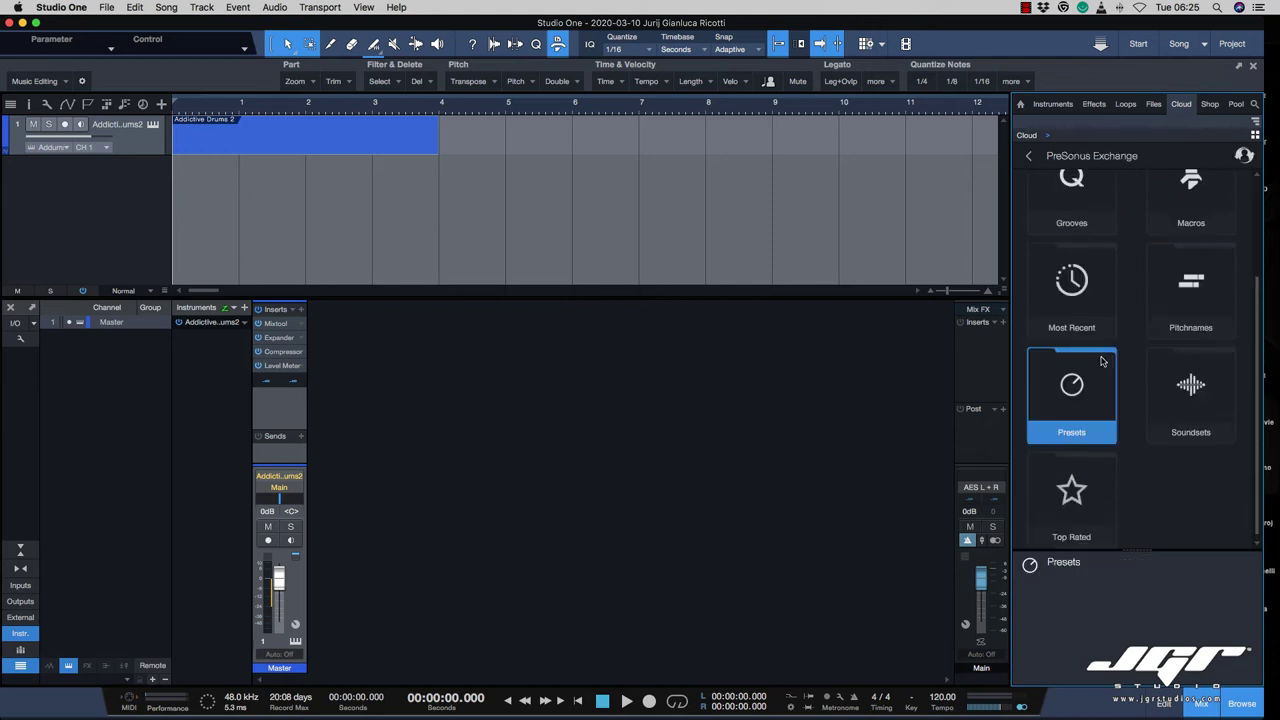
# Step: Examine the contributor folders in the Soundsets category and the MH Music - Impact XT Crash Samples soundset, and return to the PreSonus Exchange categories
pyautogui.doubleClick(1198, 408)
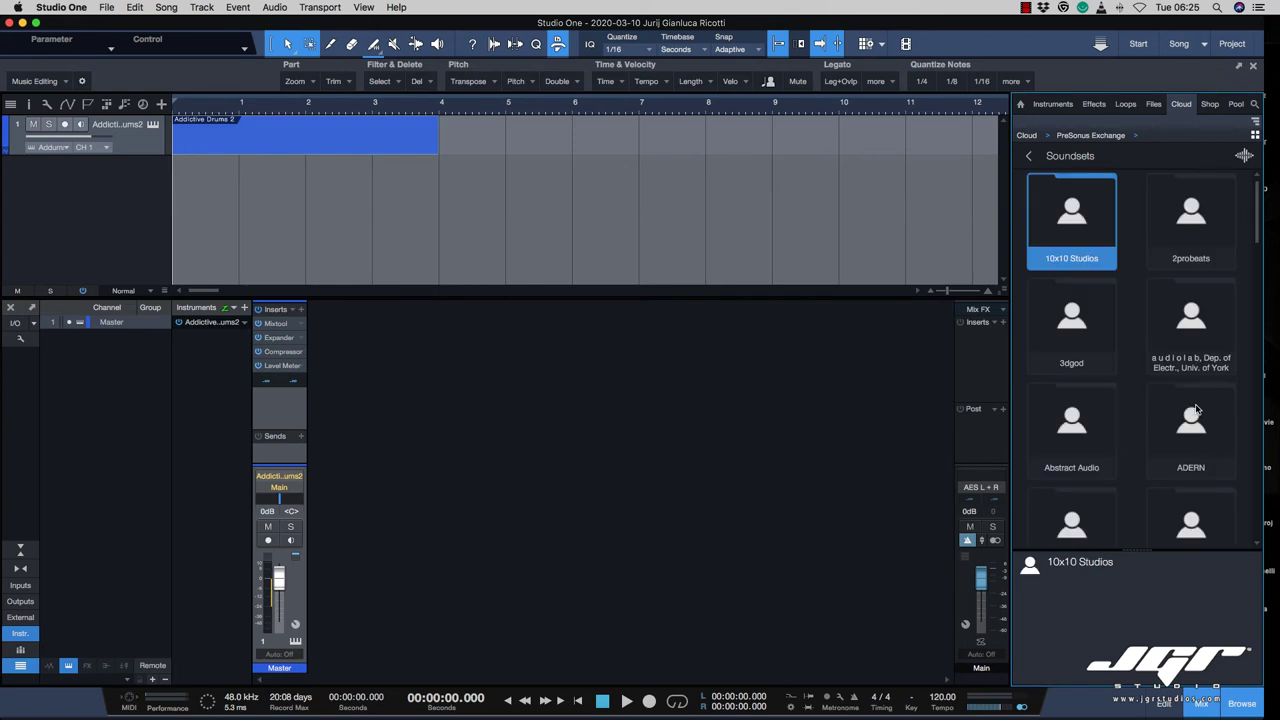
pyautogui.scroll(-5, 1100, 377)
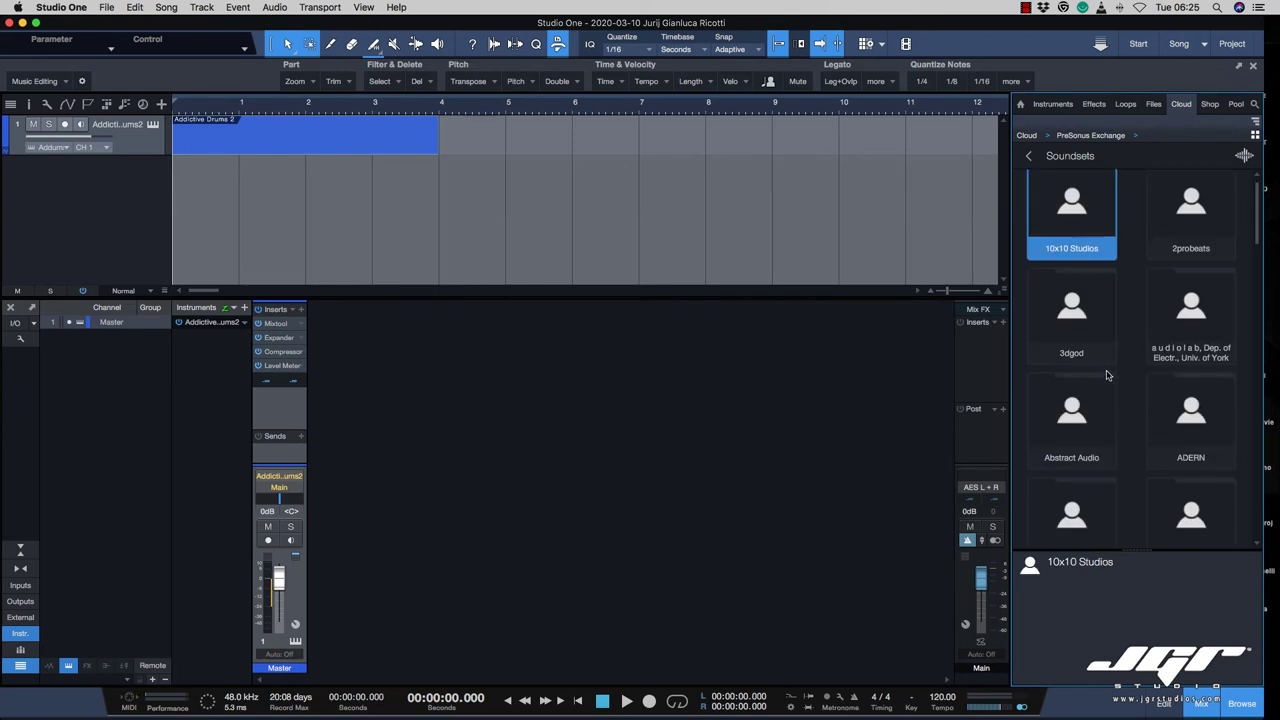
pyautogui.scroll(-10, 1107, 375)
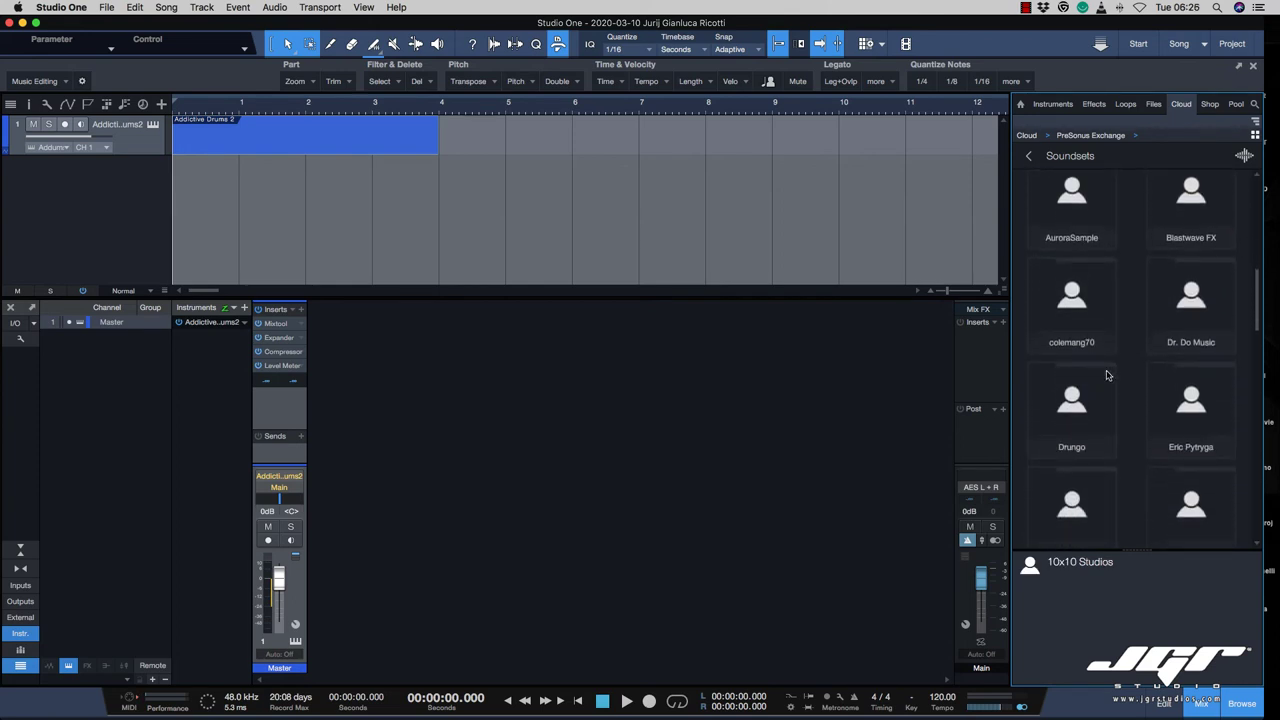
pyautogui.scroll(-5, 1107, 375)
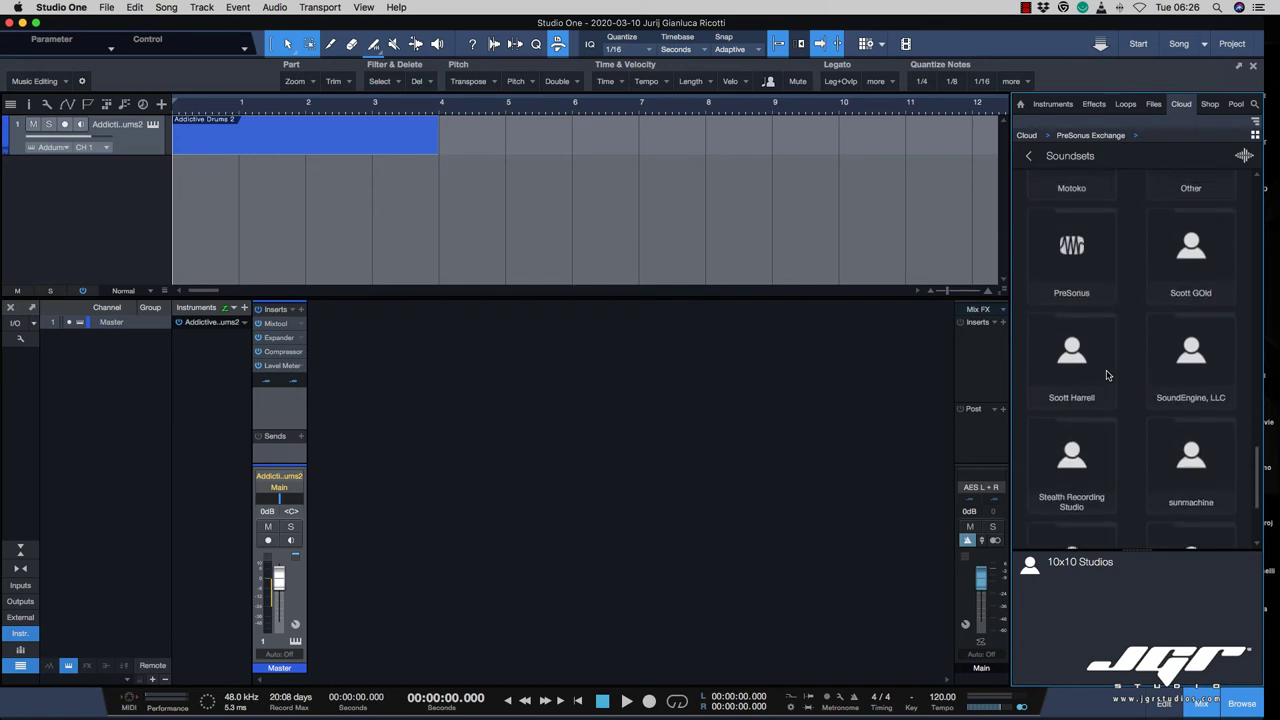
pyautogui.scroll(5, 1107, 375)
pyautogui.click(1068, 280)
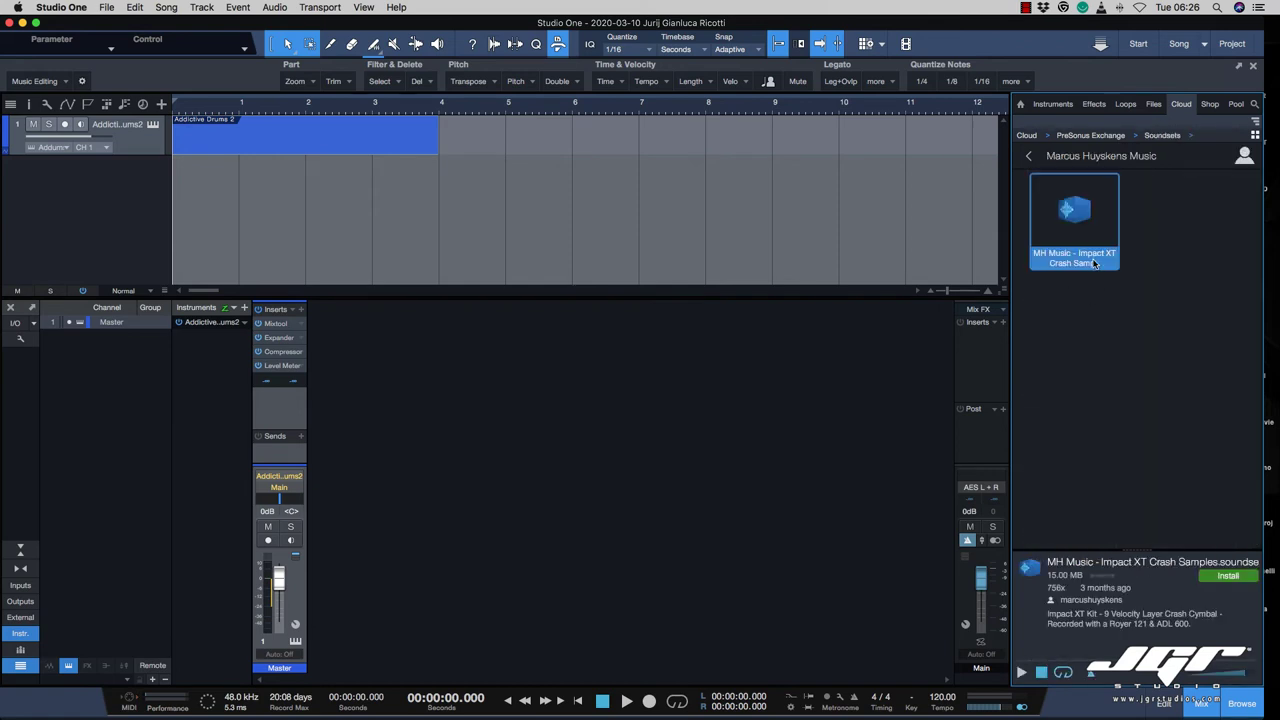
pyautogui.click(1090, 135)
# Step: Examine the items in the Top Rated category and return to the top level of the Cloud browser
pyautogui.doubleClick(1086, 528)
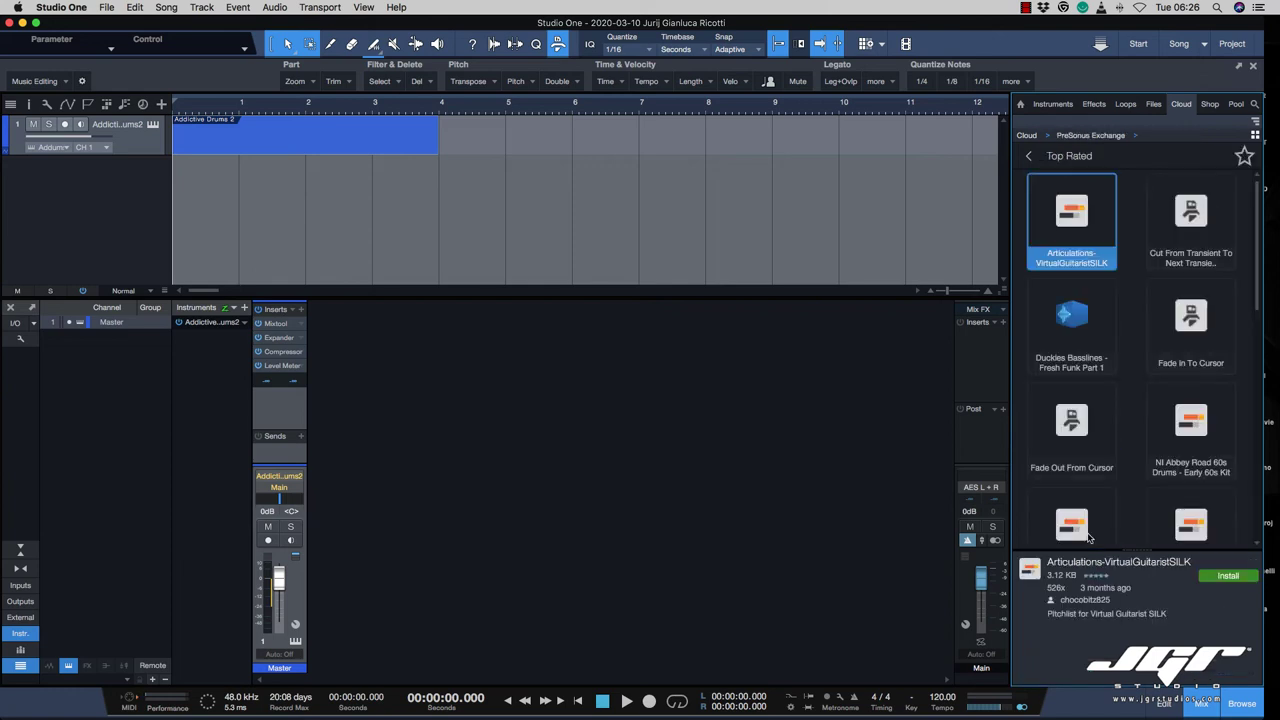
pyautogui.scroll(-5, 1127, 450)
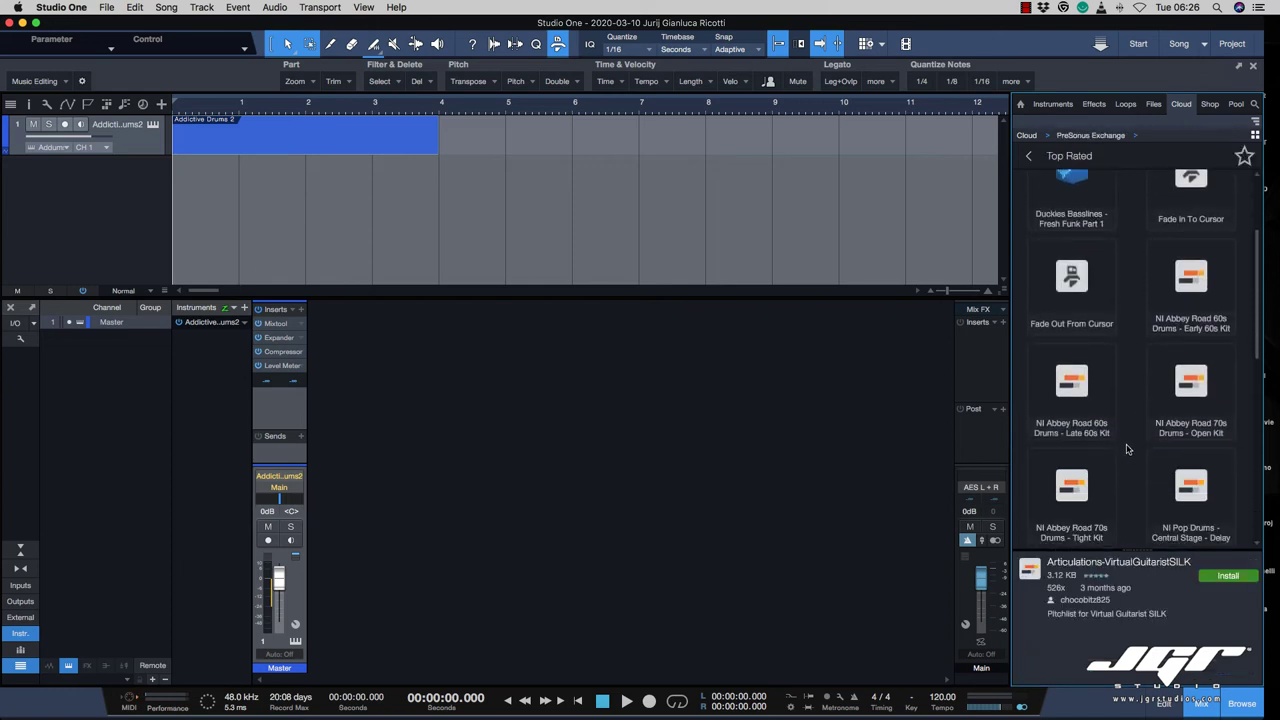
pyautogui.scroll(-5, 1127, 450)
pyautogui.scroll(10, 1127, 450)
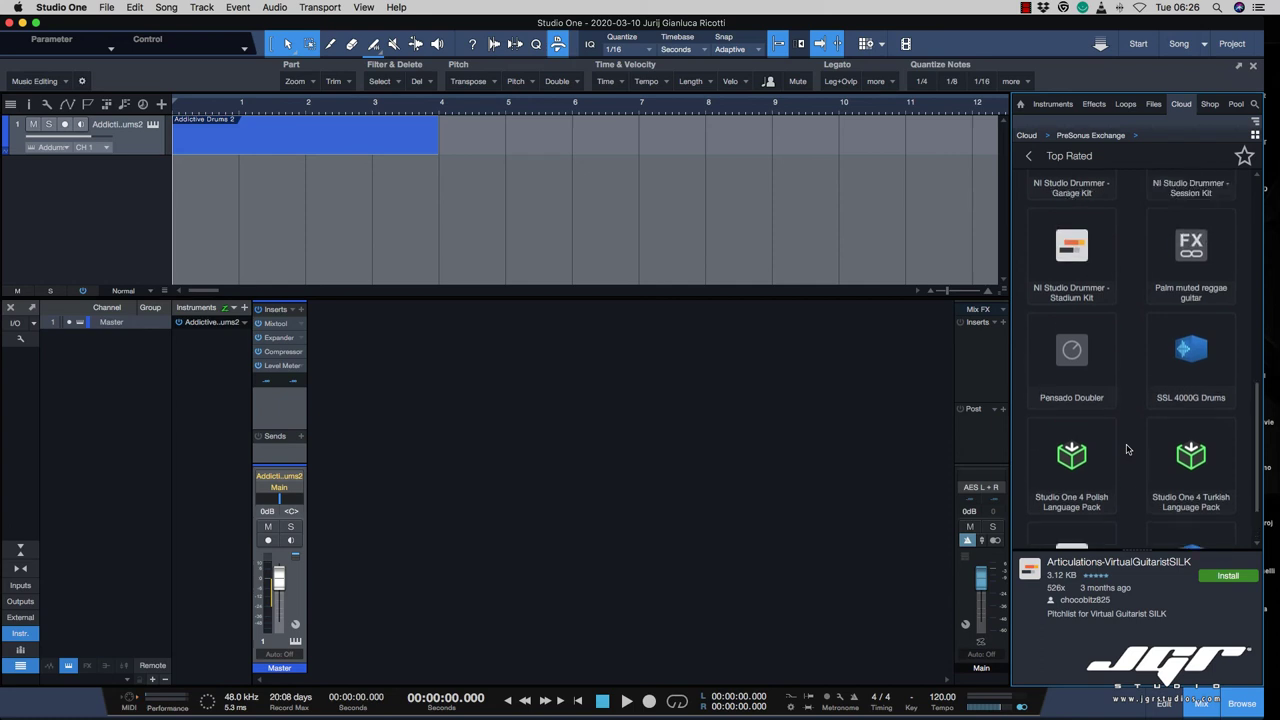
pyautogui.click(1027, 135)
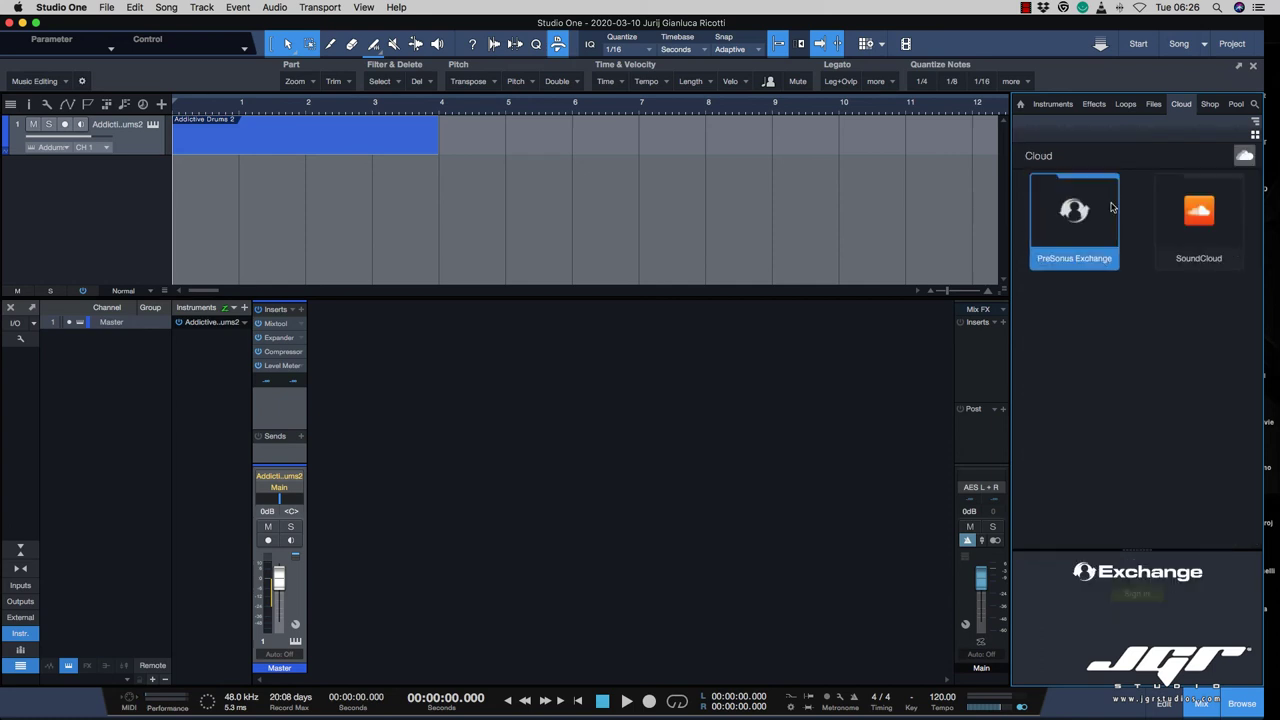